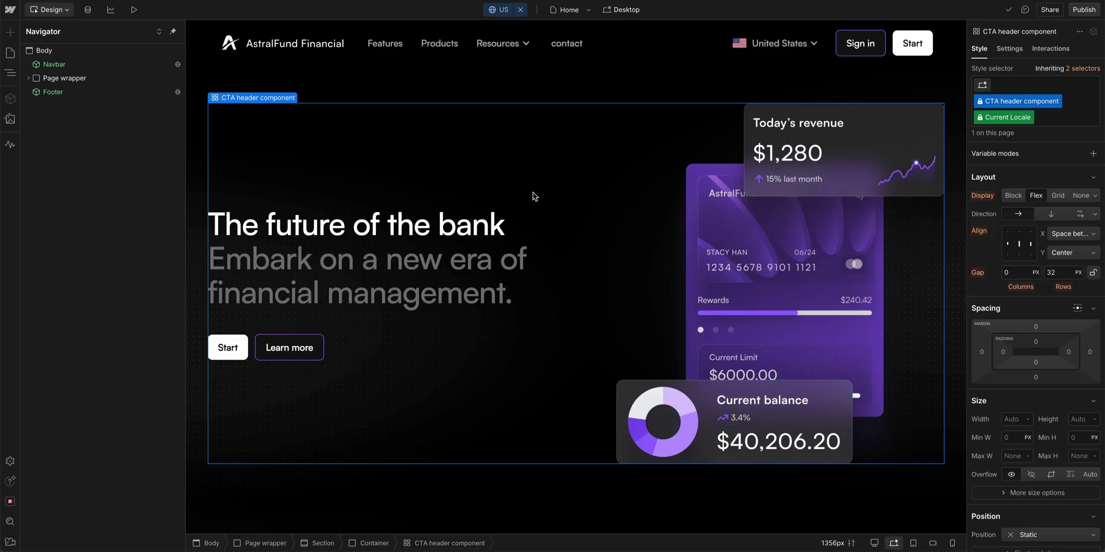
Select the CTA header on the canvas to reveal its layer, then check and close the Publish dialog
click(561, 194)
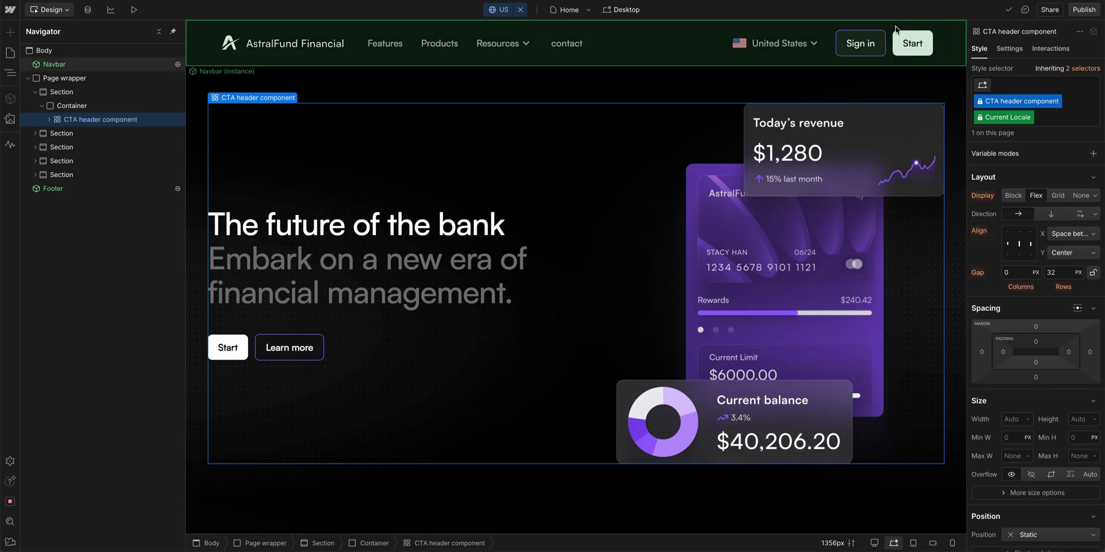
click(1084, 11)
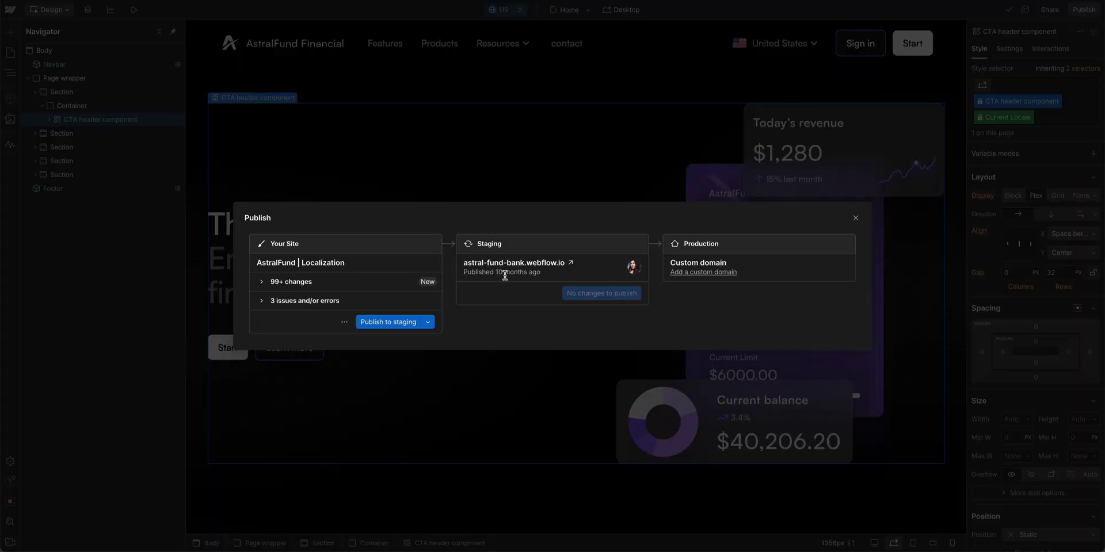
click(856, 218)
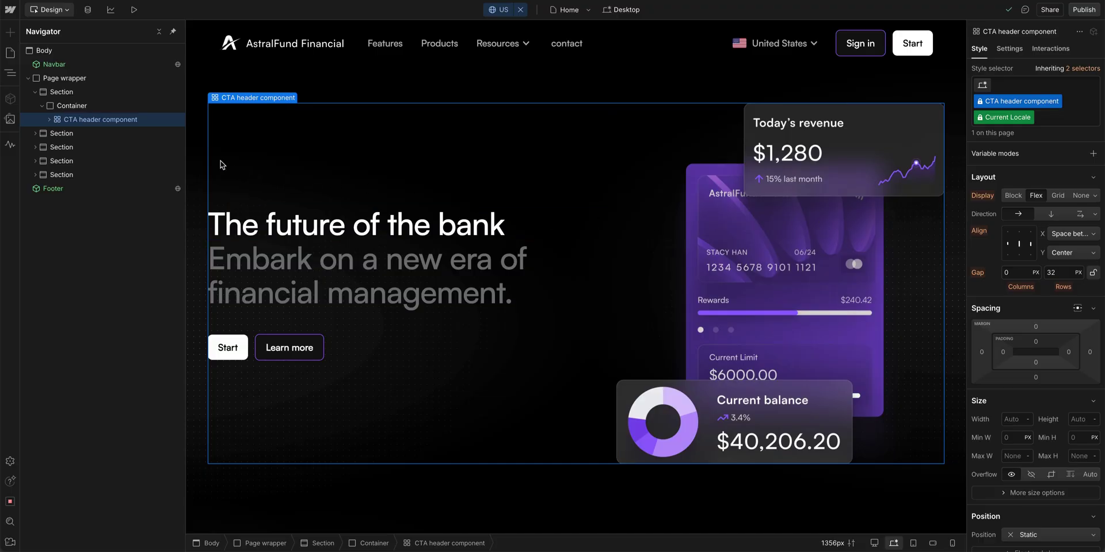
Collapse and re-expand the Navigator layer tree, then view the component's interaction settings
click(159, 35)
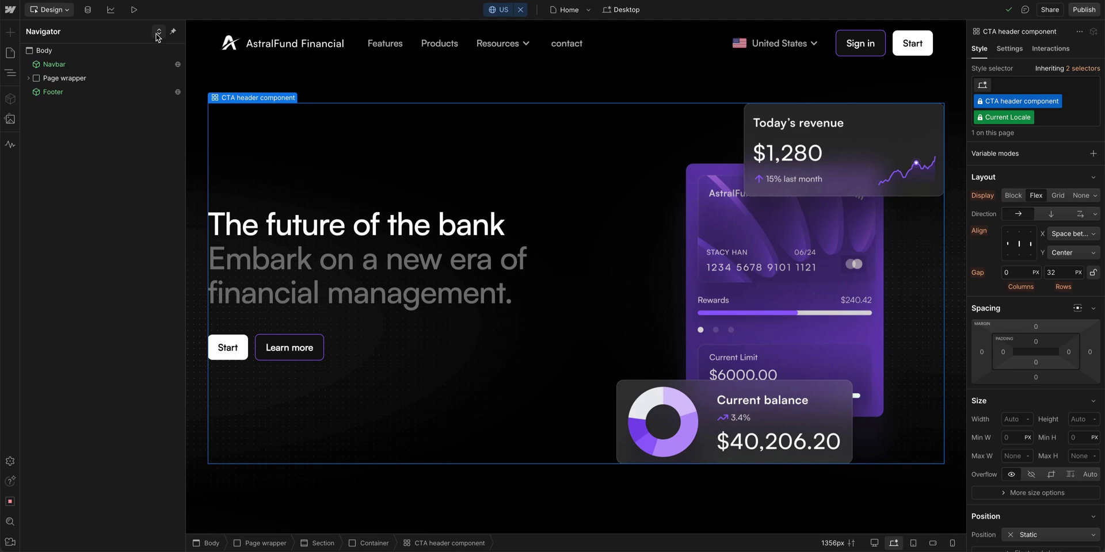
click(159, 36)
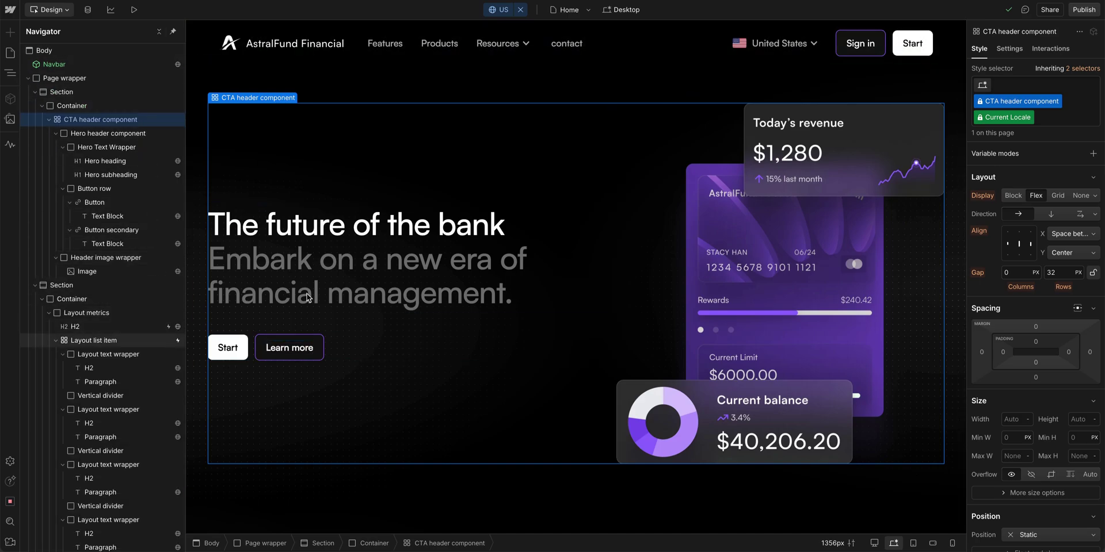
click(1050, 49)
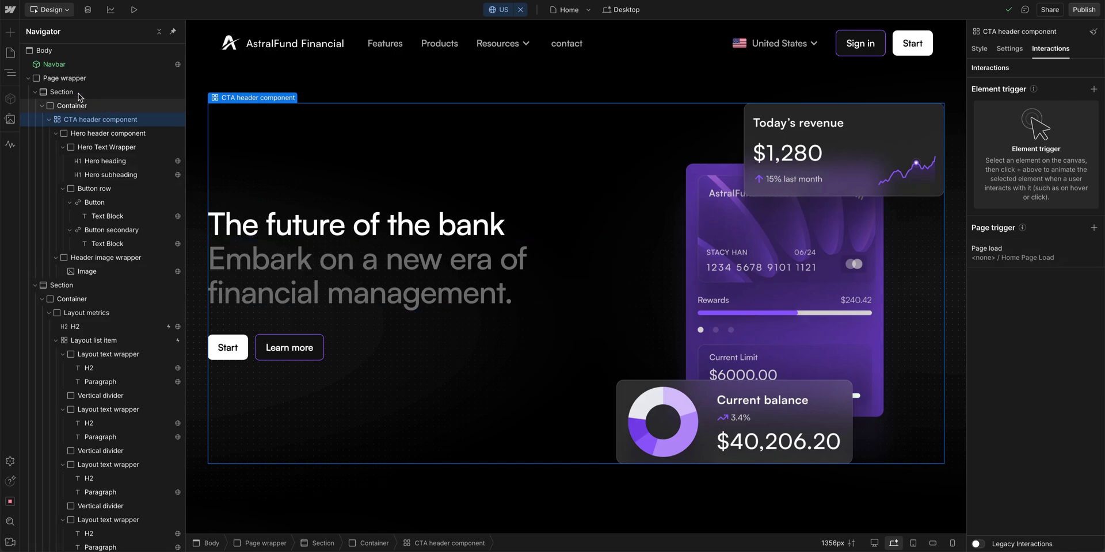
Open the Home page settings and scroll down to its empty Custom Code fields
click(12, 54)
click(150, 93)
scroll(299, 277, down, 5)
scroll(299, 278, down, 10)
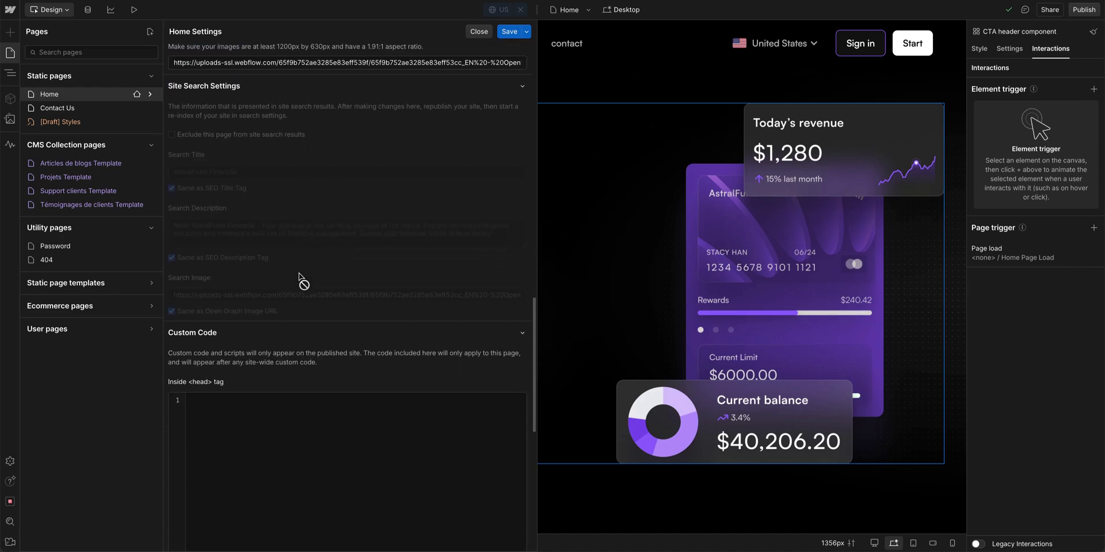
scroll(299, 278, down, 5)
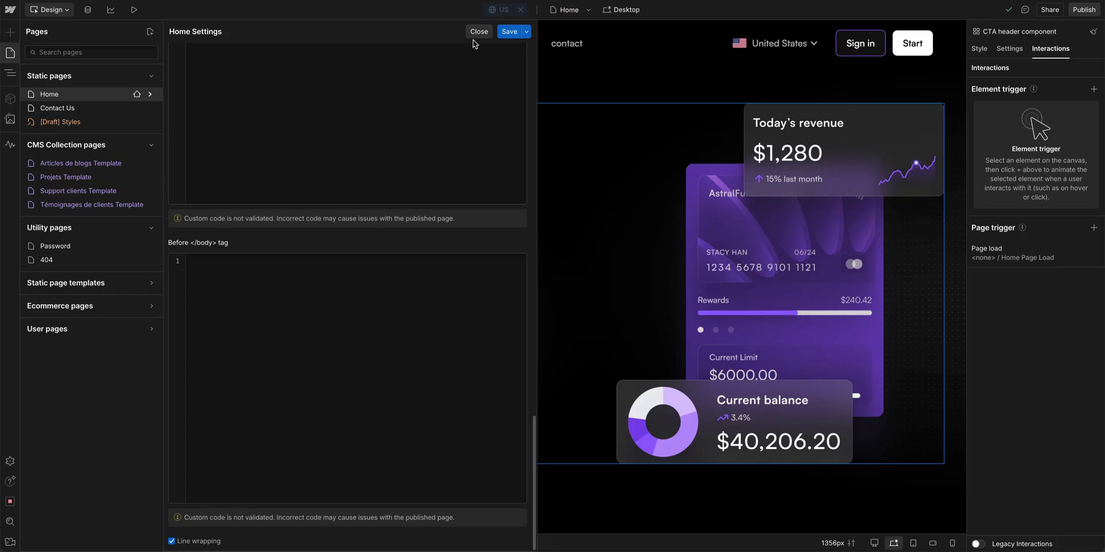
Close Home settings, reopen the Publish dialog, and open the astral-fund-bank.webflow.io staging site
click(474, 33)
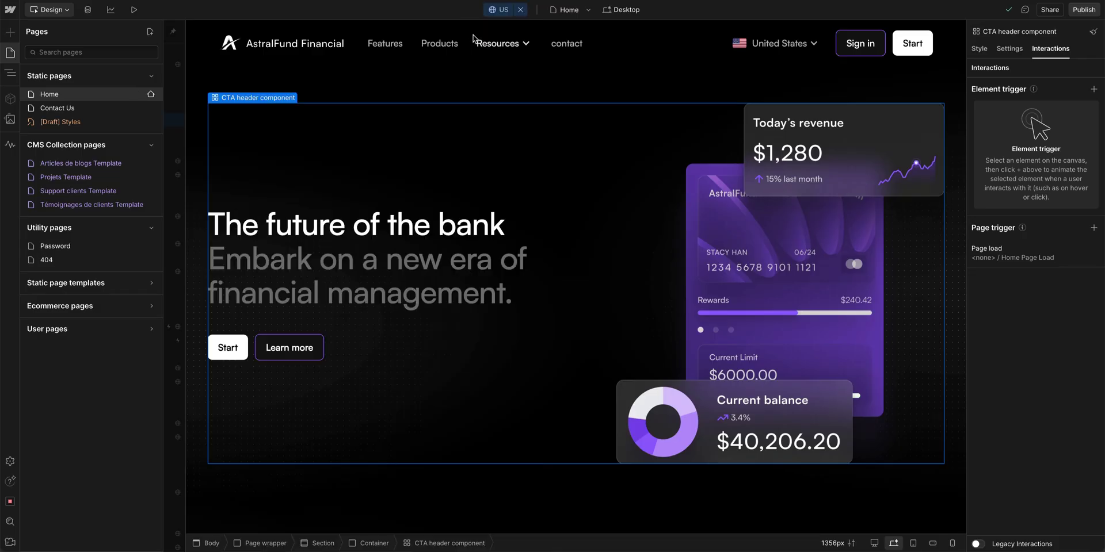
click(1083, 10)
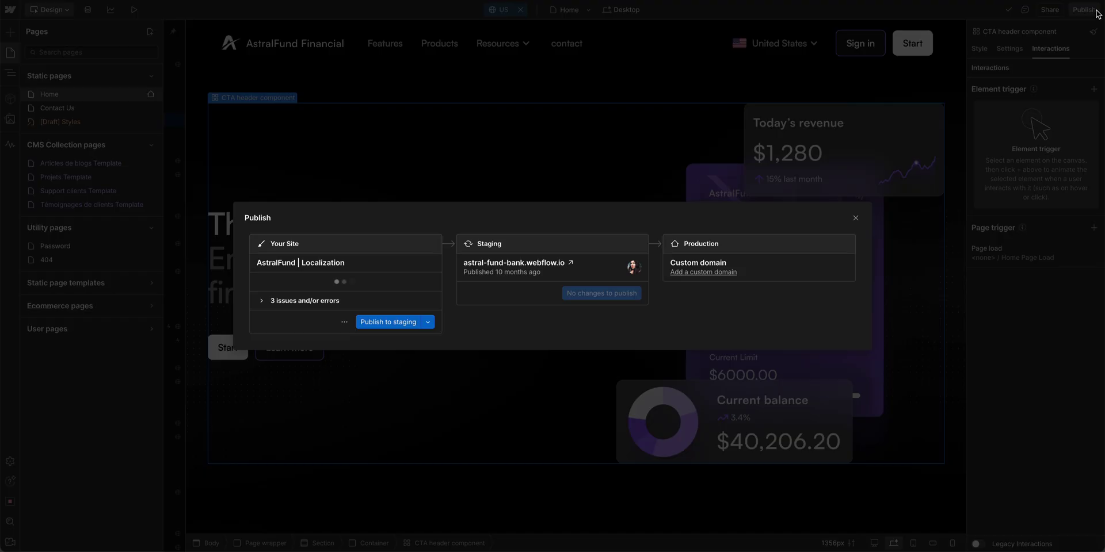
click(856, 219)
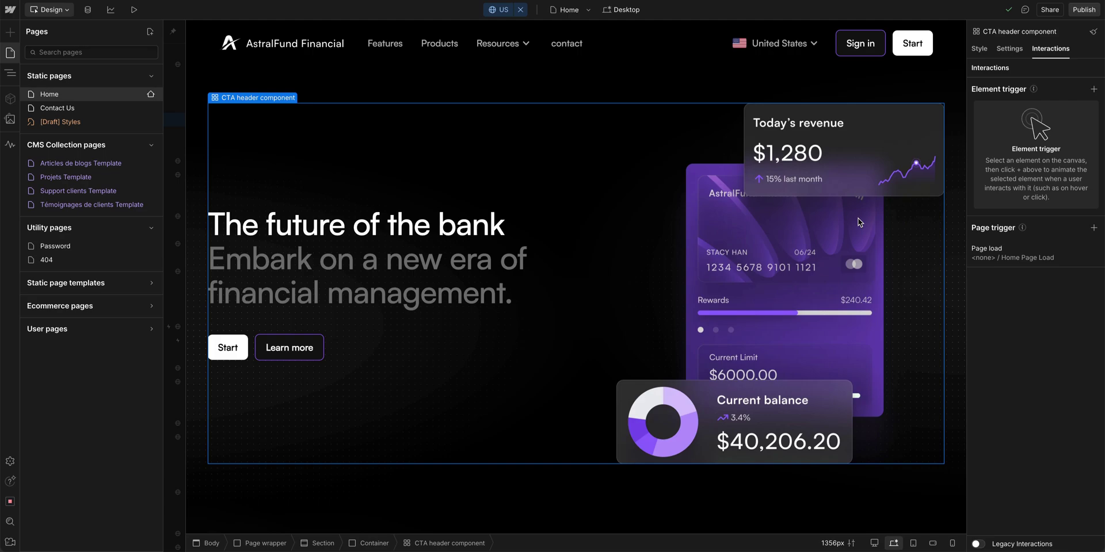
click(1083, 10)
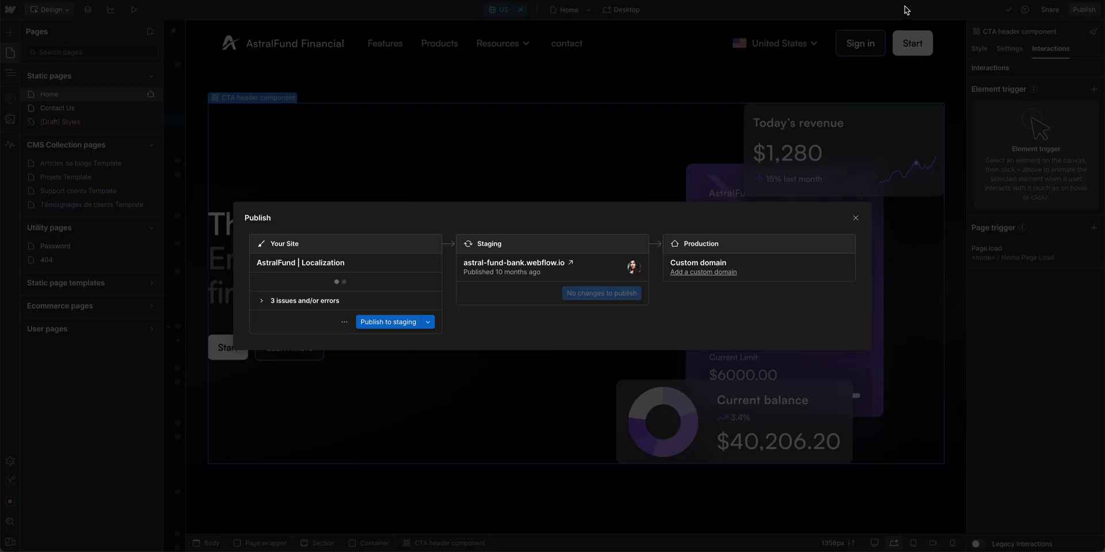
click(576, 264)
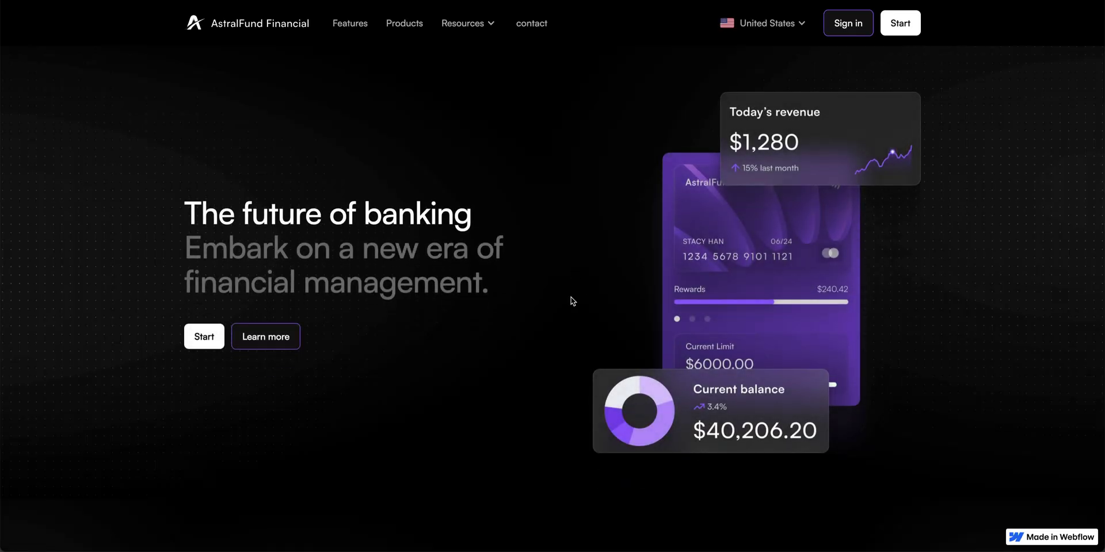
Inspect the live staging page in Chrome DevTools and switch to the Network panel
right_click(381, 132)
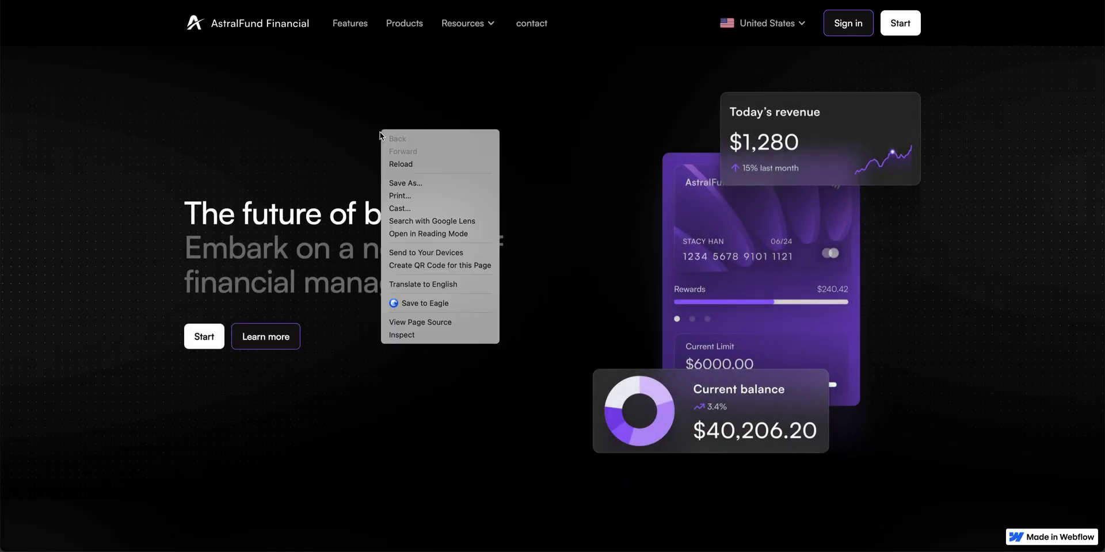
click(427, 339)
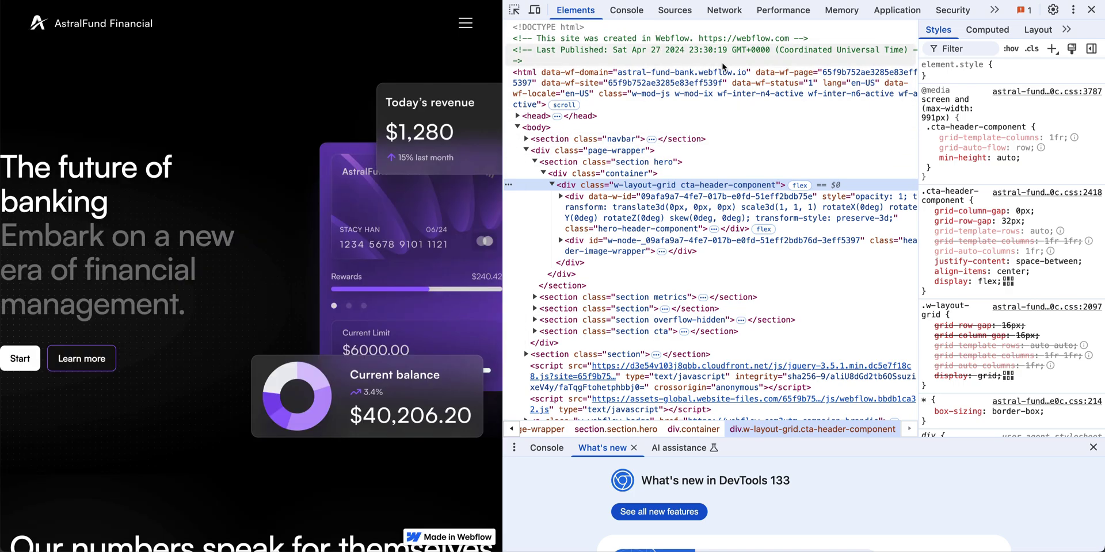
click(729, 11)
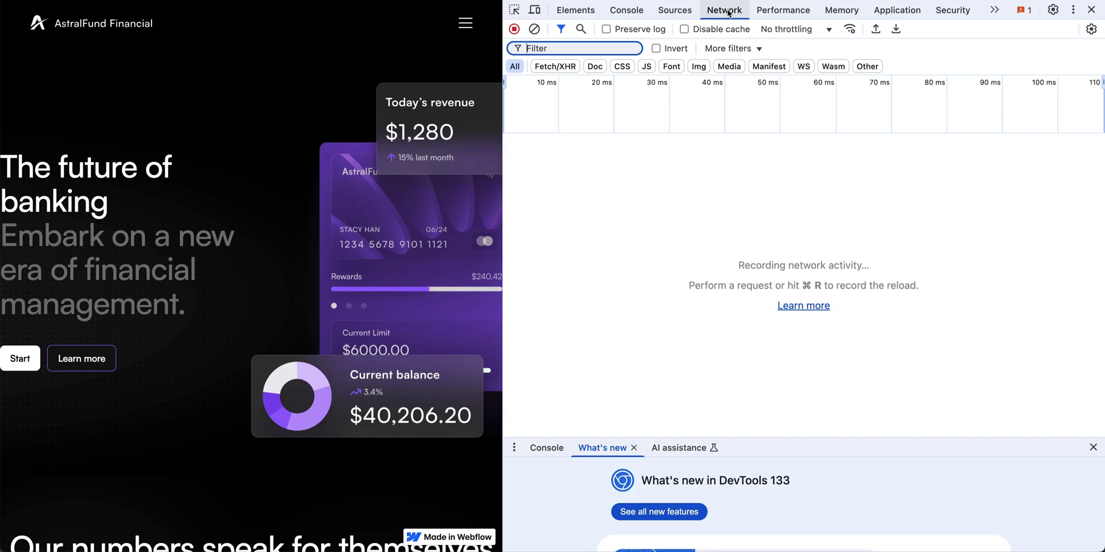
Reload with the JS filter and cache disabled, listing webflow.bbdb1ca32.js at 101 kB
click(290, 53)
key(super+r)
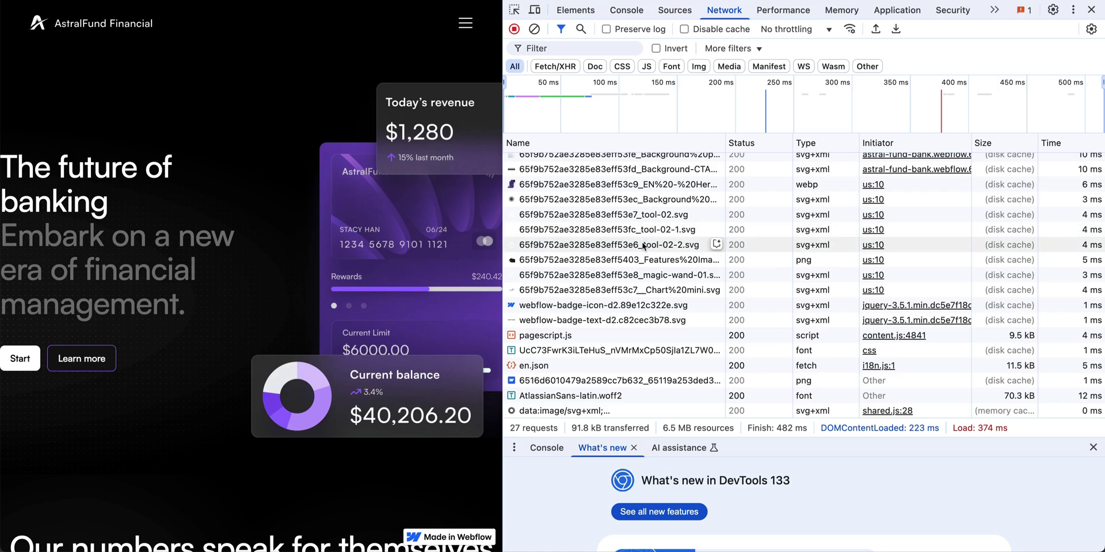
scroll(643, 240, up, 5)
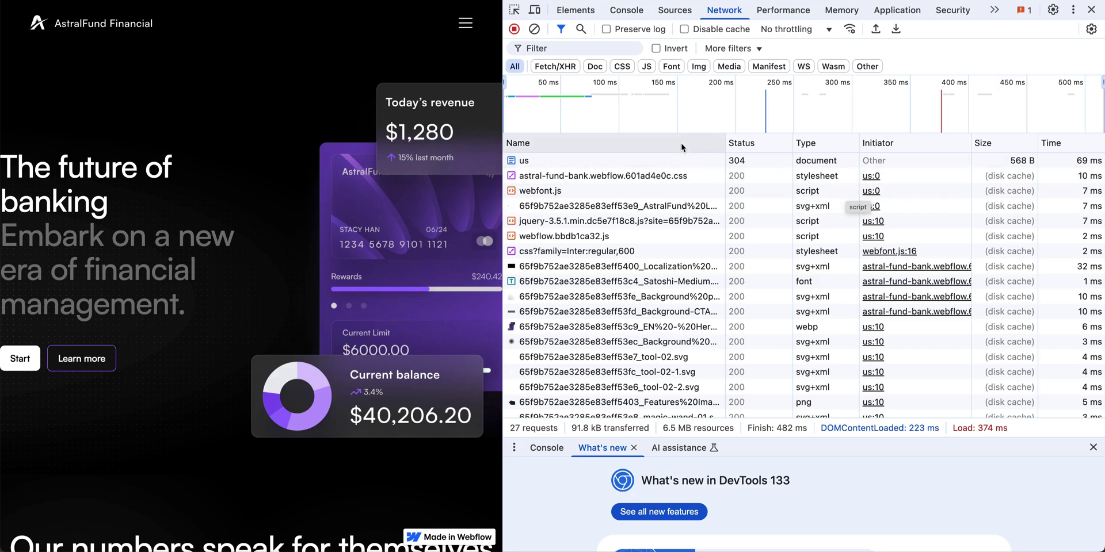
click(652, 70)
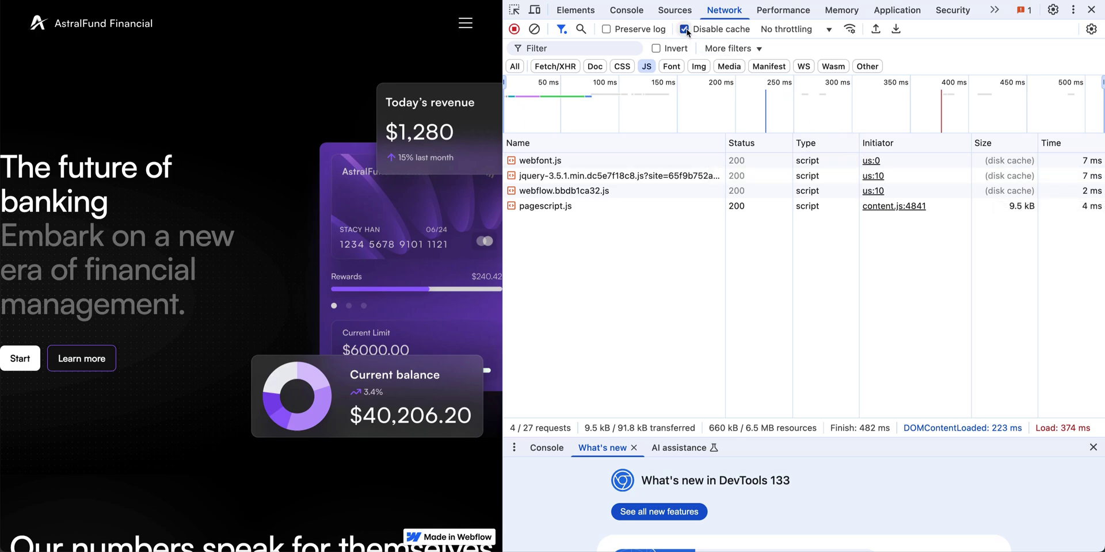
key(ctrl+r)
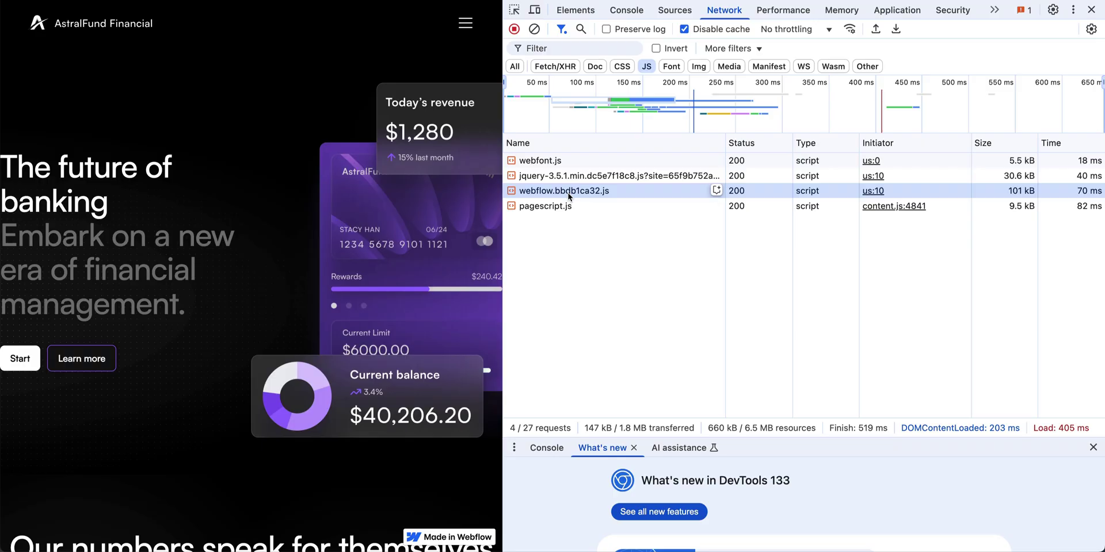
Open the webflow.bbdb1ca32.js source and search it for SLIDER, finding 12 matches
double_click(271, 298)
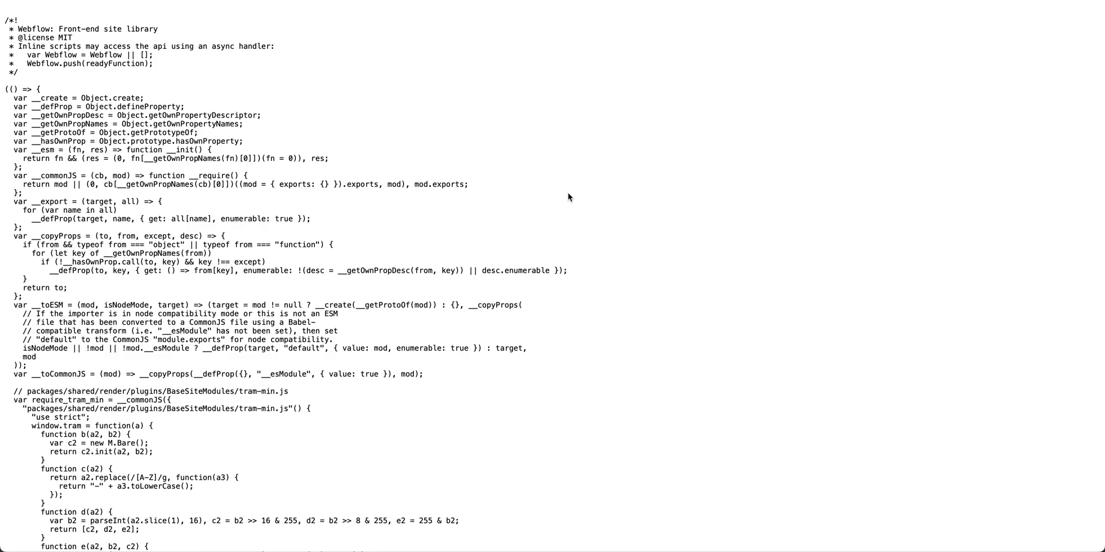
scroll(568, 197, down, 20)
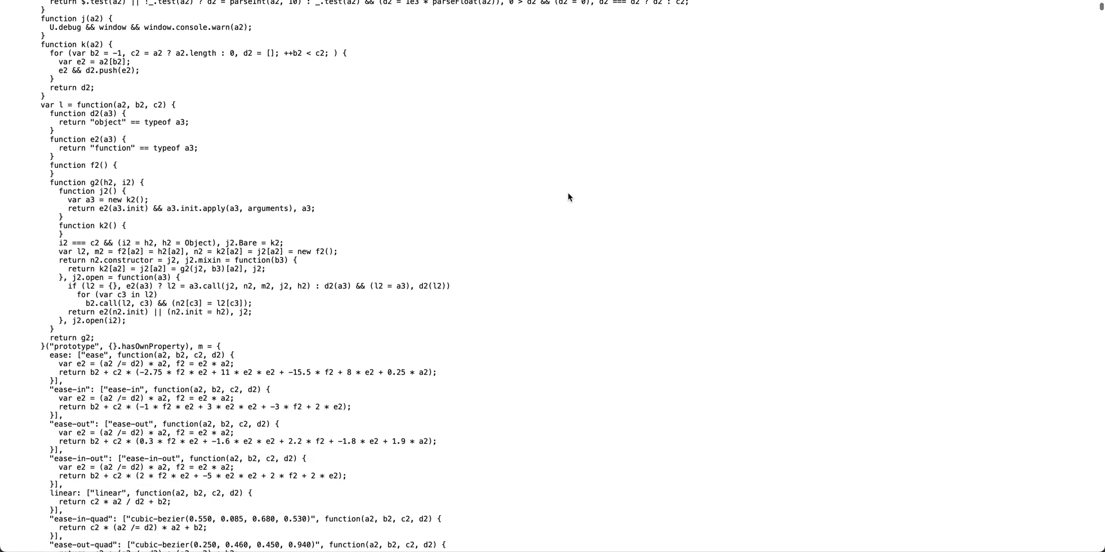
scroll(568, 198, down, 20)
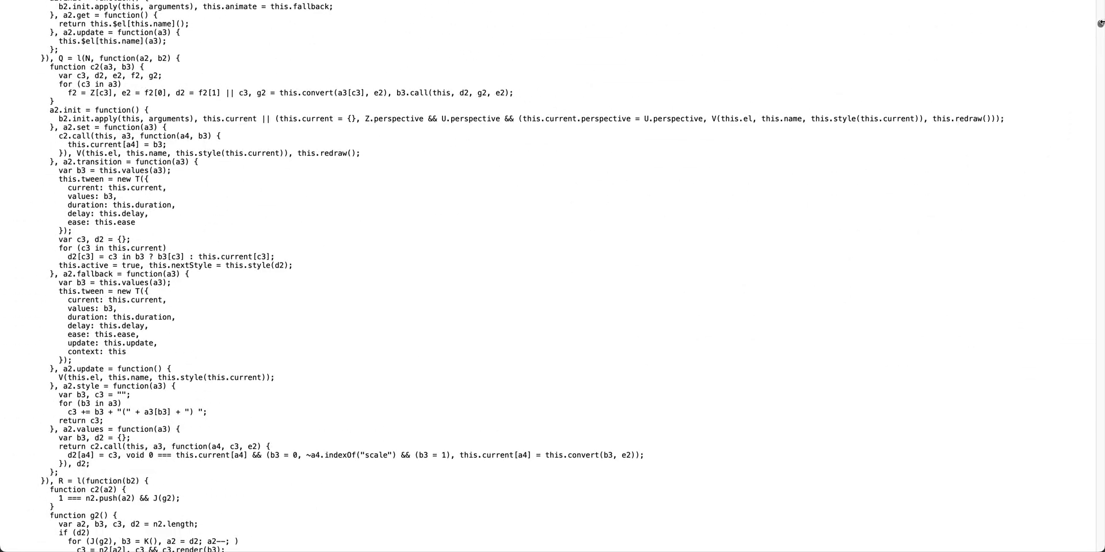
drag(1100, 25, 1100, 4)
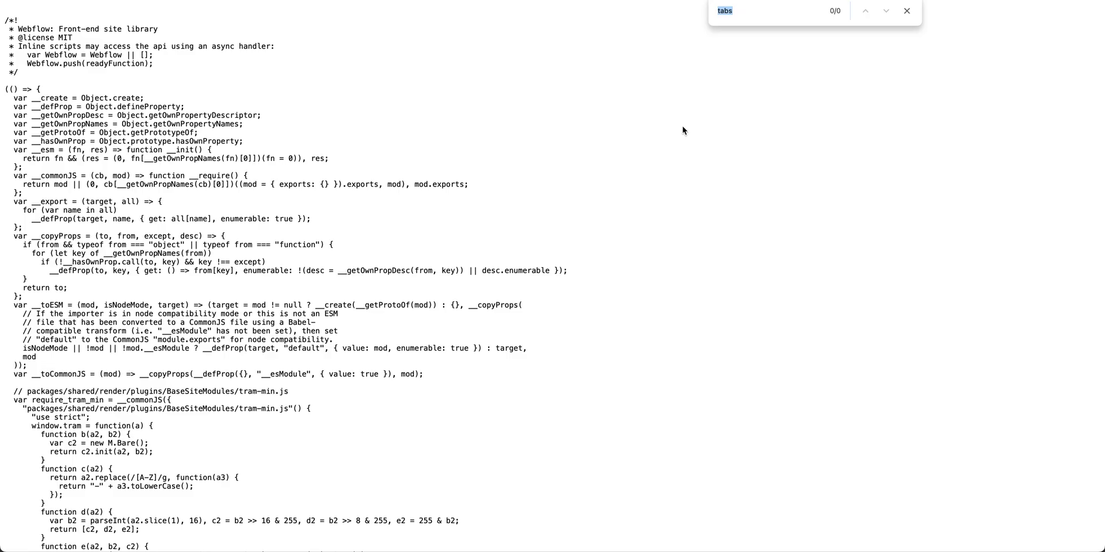
text(SLIDER)
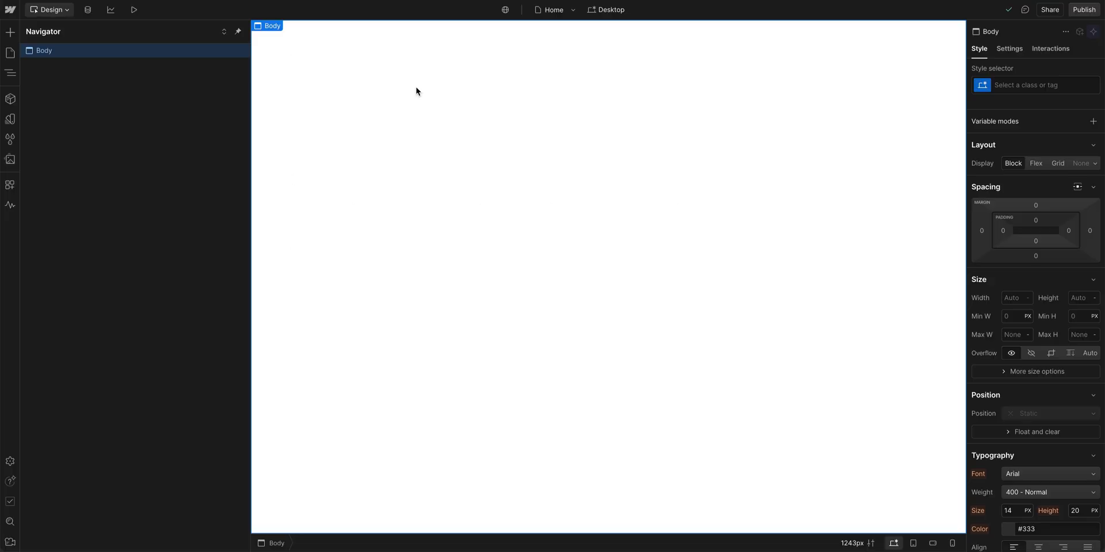
Push the empty Per Page JS Example site to staging, then open the live staging URL
click(1083, 10)
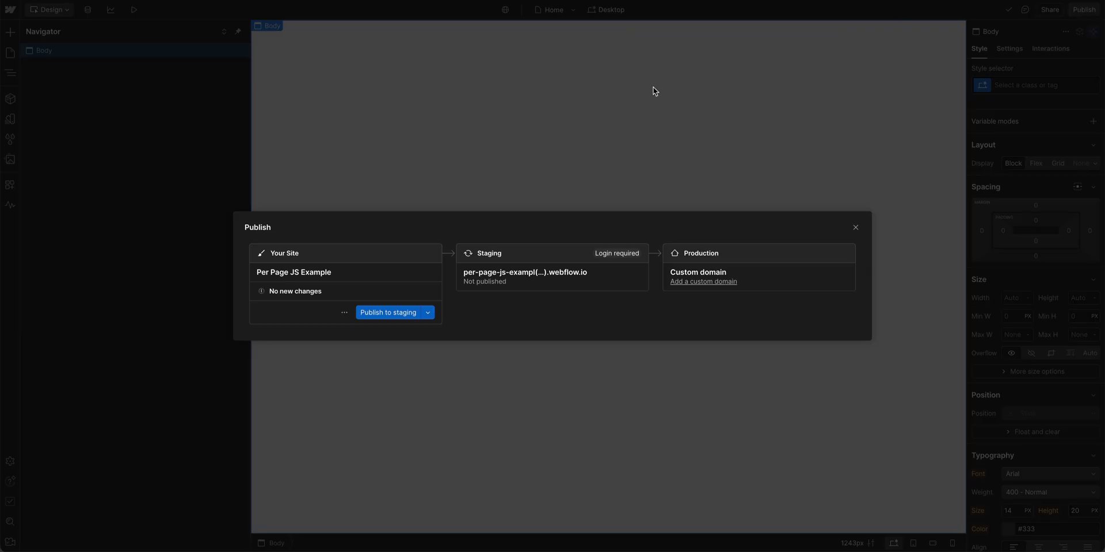
click(406, 315)
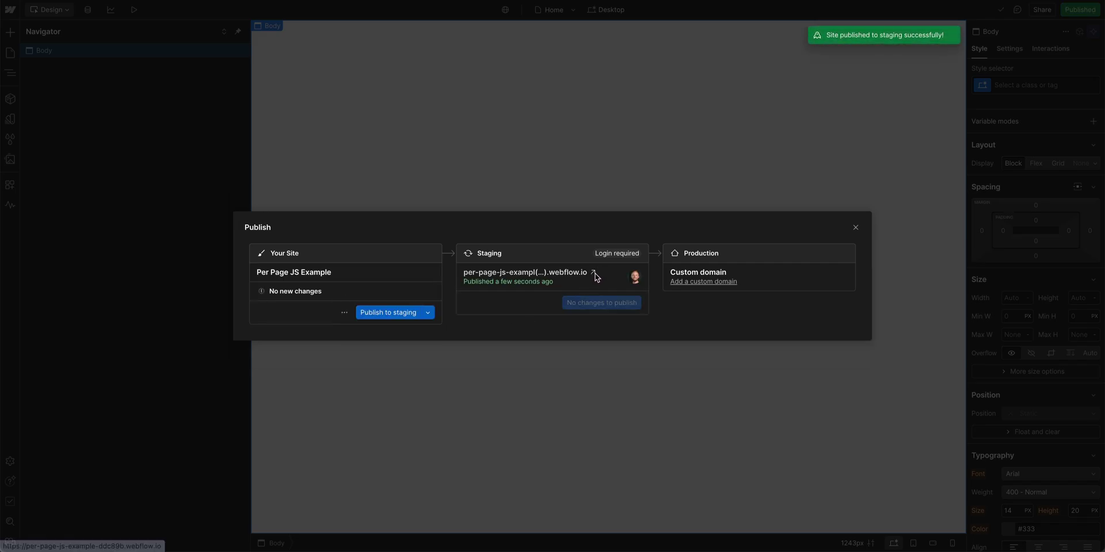
click(595, 275)
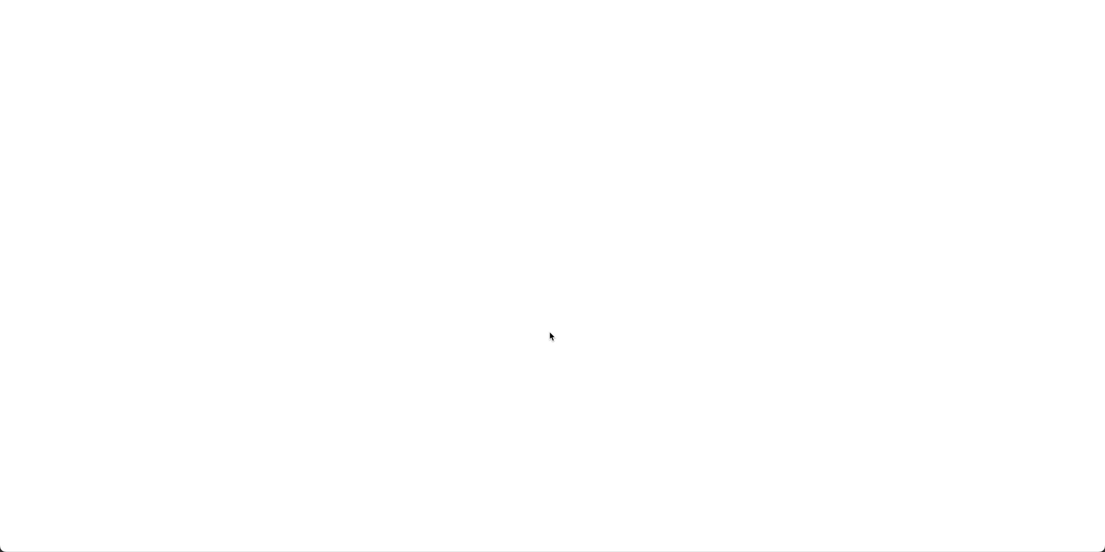
Reload the blank page in DevTools and open the 13.3 kB webflow.js source for searching
key(super+alt+i)
key(super+alt+i)
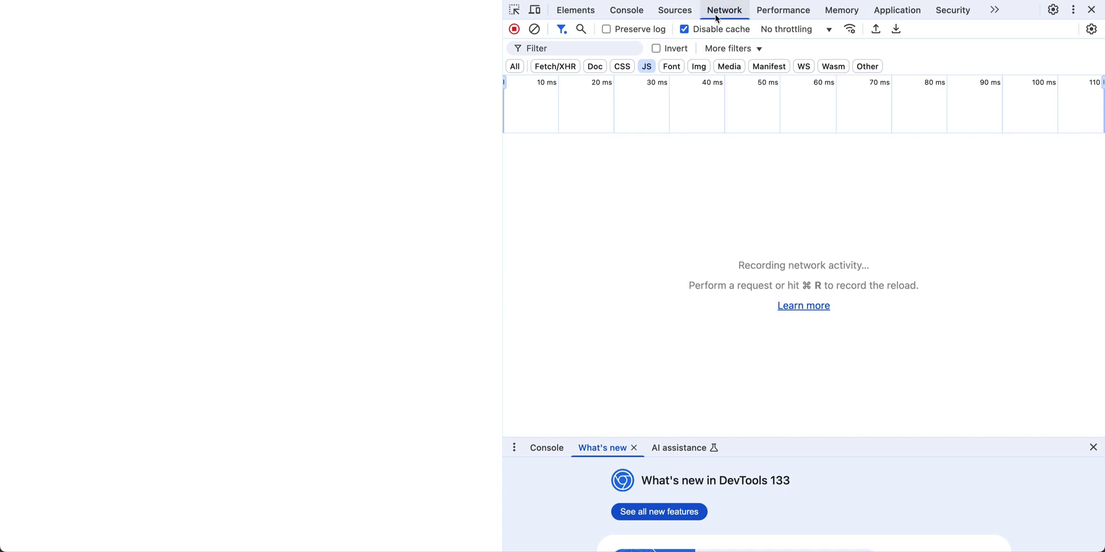
key(super+r)
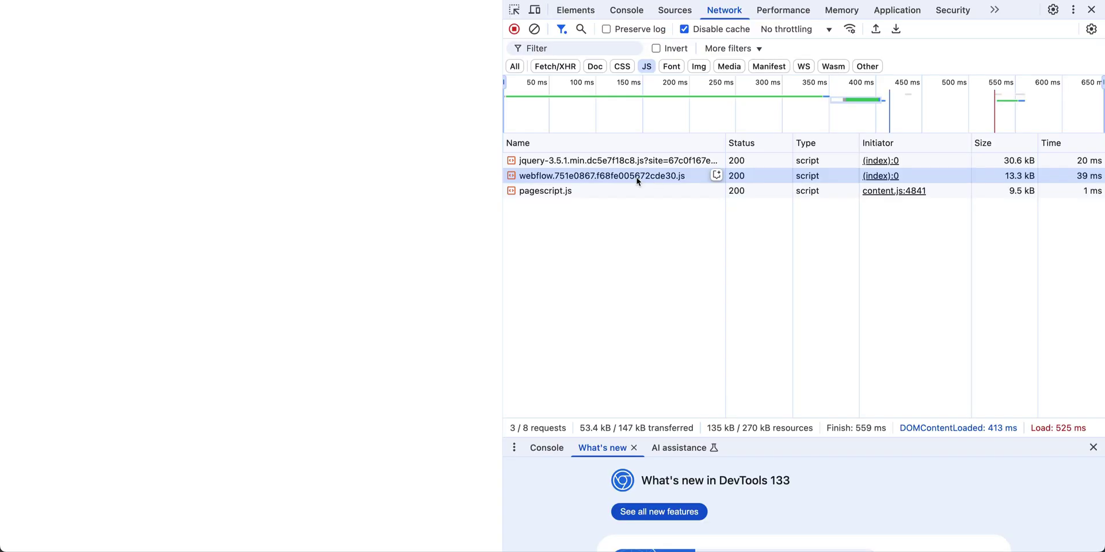
double_click(374, 276)
key(super+f)
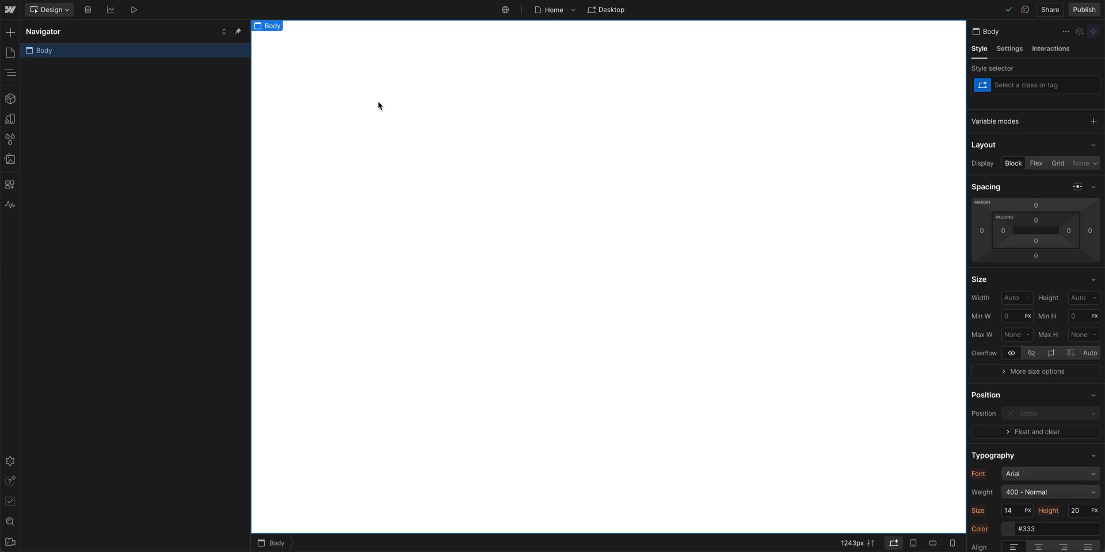
Insert a Slider into the page body using the Cmd+K quick find
key(ctrl+k)
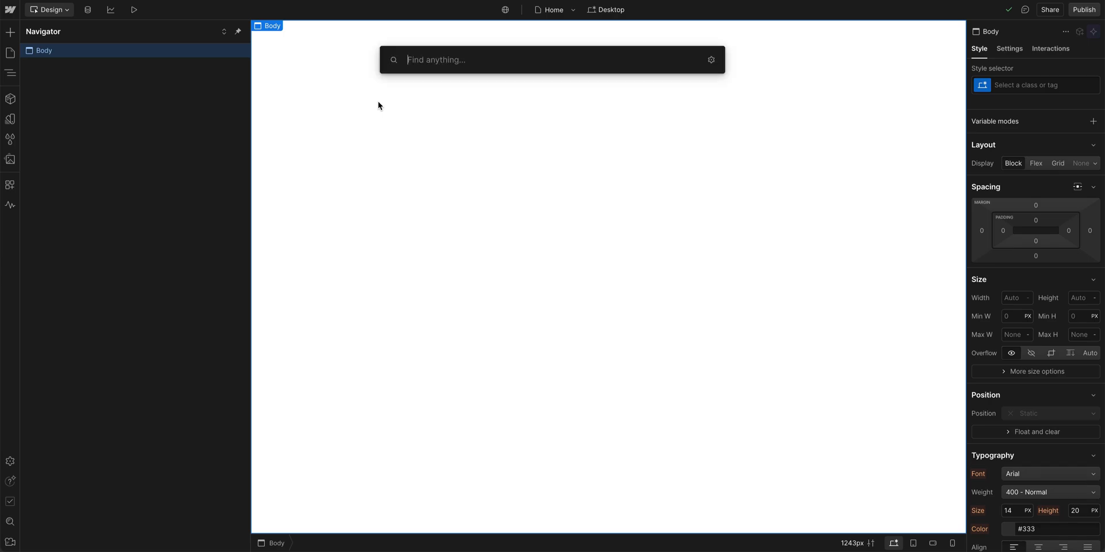
text(slider)
key(Return)
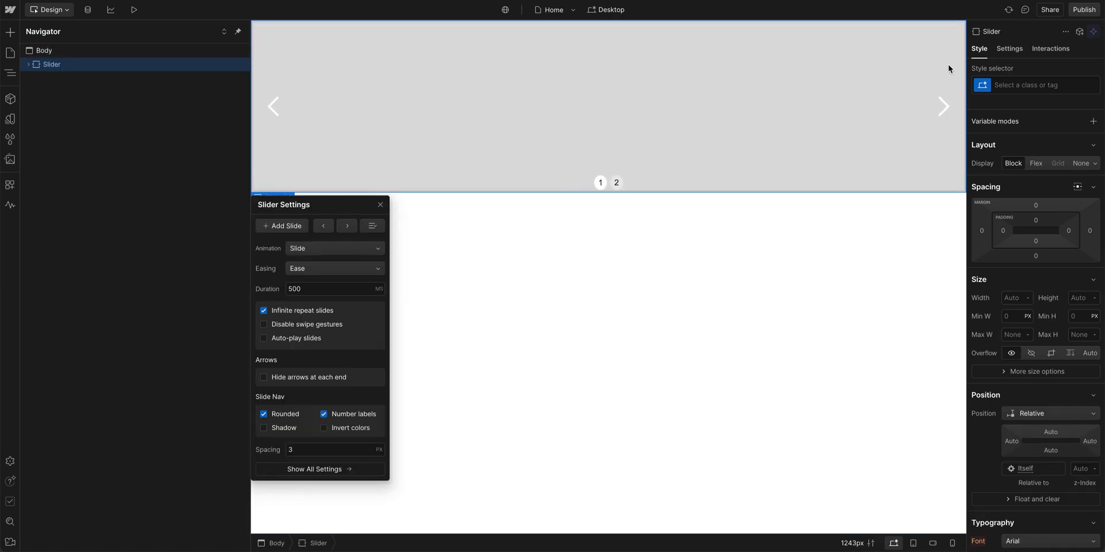
Republish the site to staging and reload the live staging page
click(1083, 10)
click(406, 313)
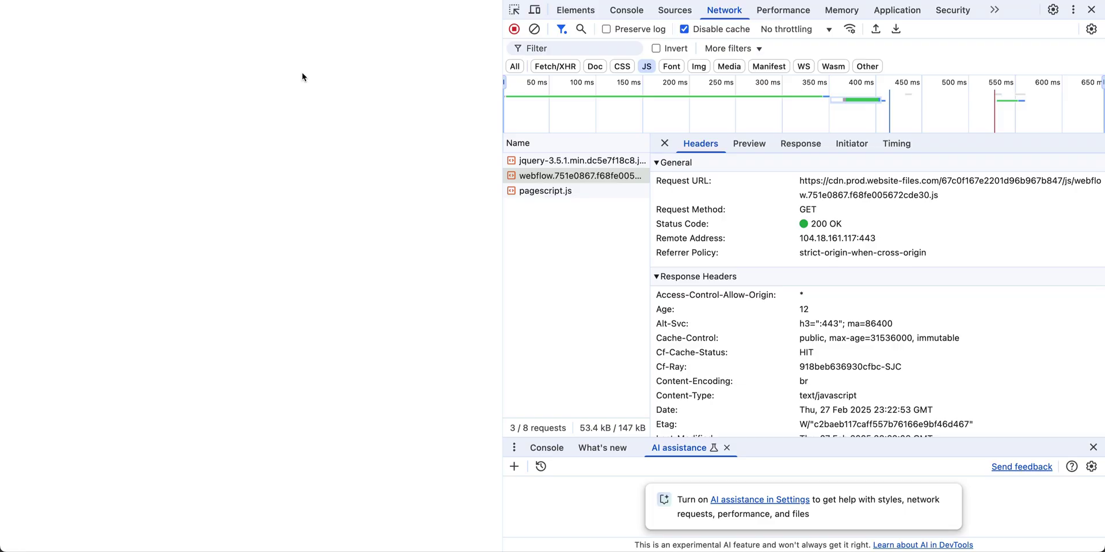
key(super+r)
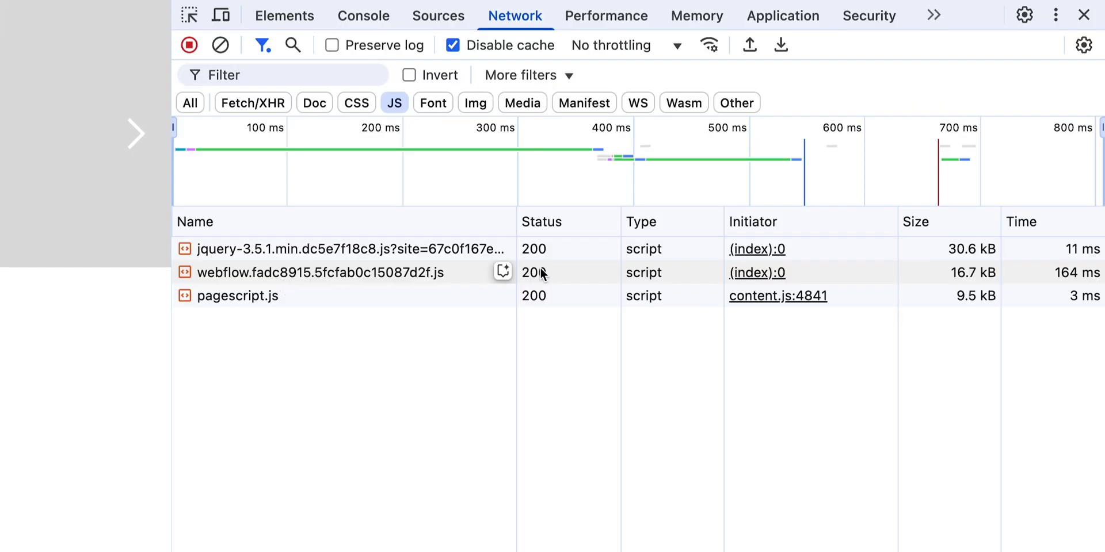
Open the republished 16.7 kB webflow.js and jump to the first of 10 slider matches
mouse_move(945, 278)
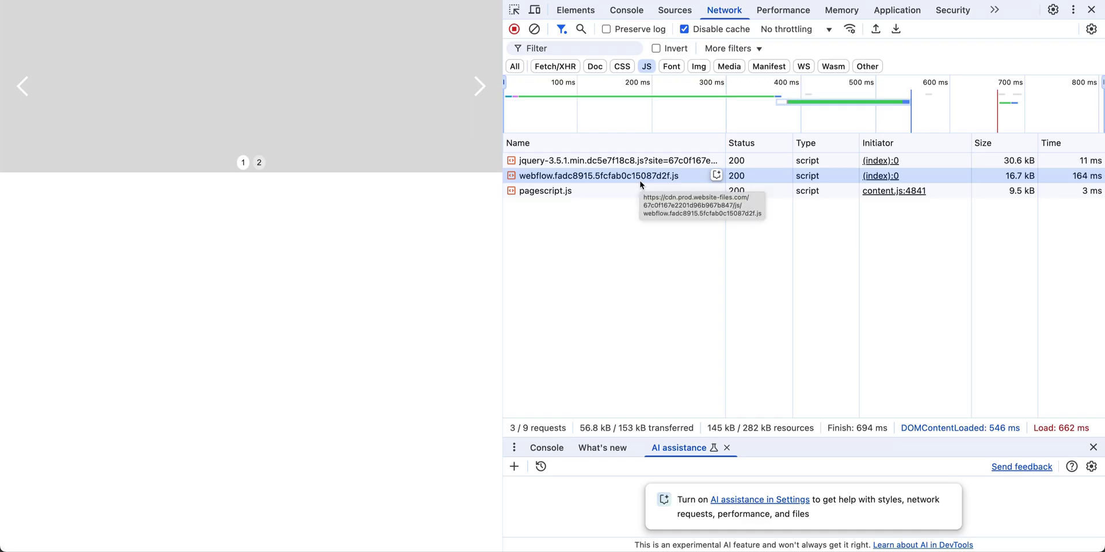
double_click(374, 275)
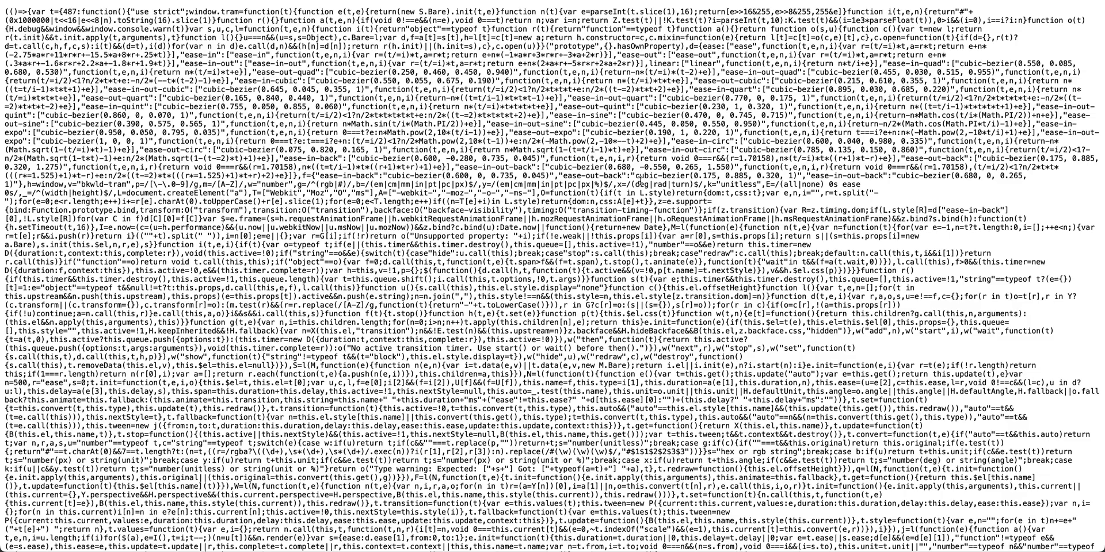
key(super+f)
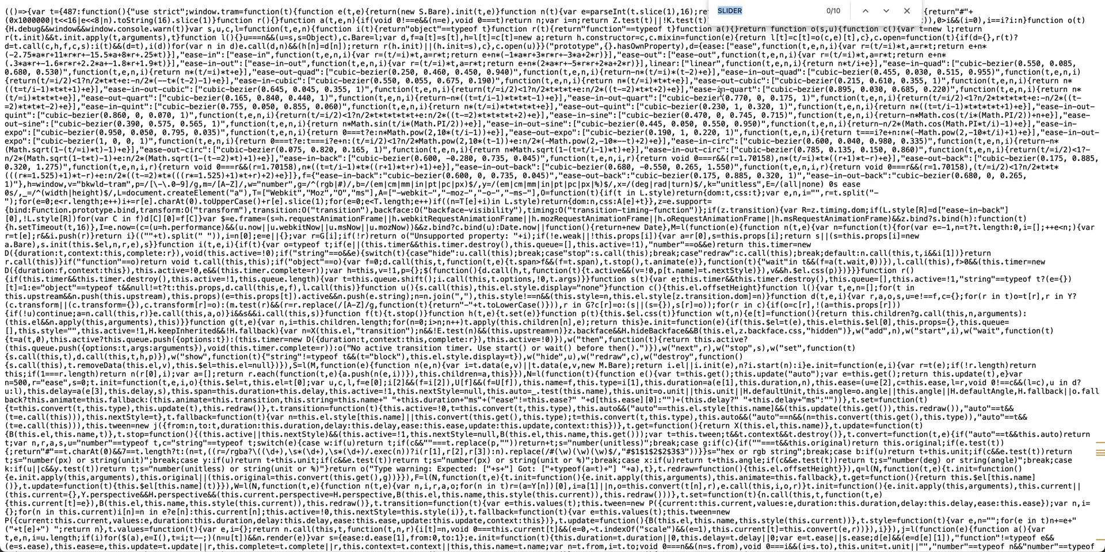
key(Return)
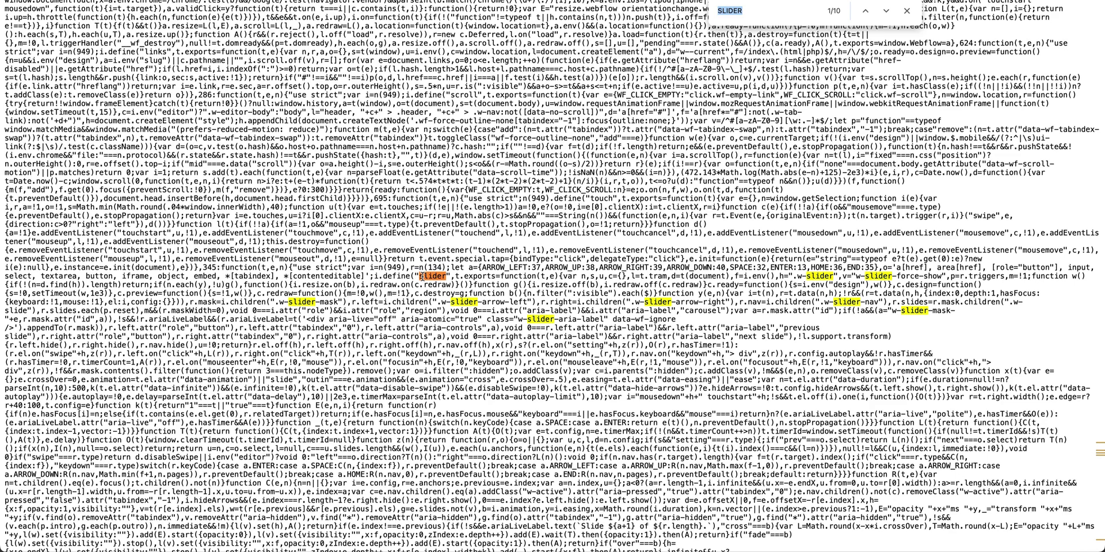
Highlight the w-slider-arrow-right, w-slide, slider aria-label and slider mask classes in the code
drag(634, 301, 725, 301)
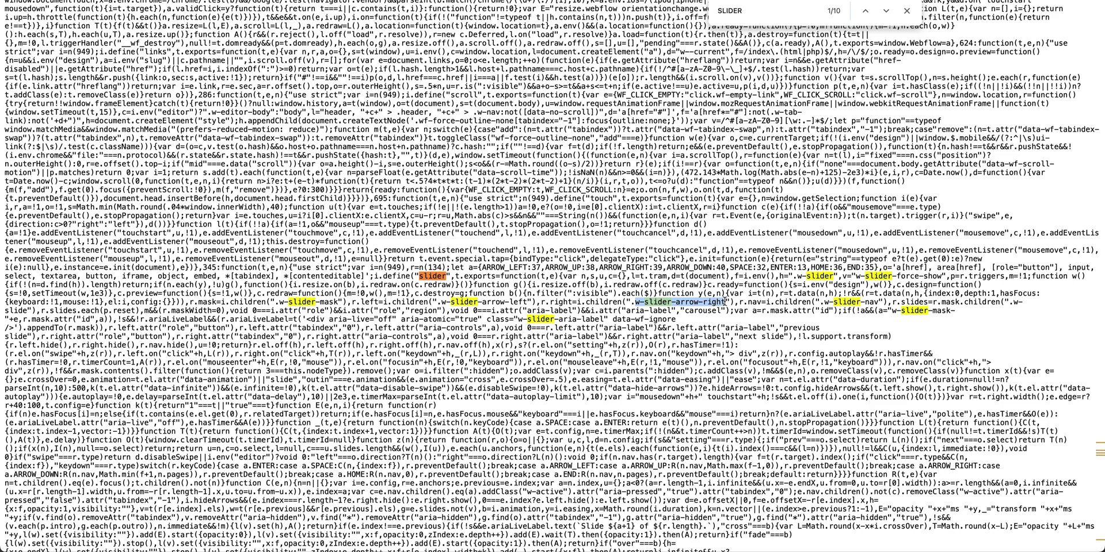
drag(792, 276, 831, 277)
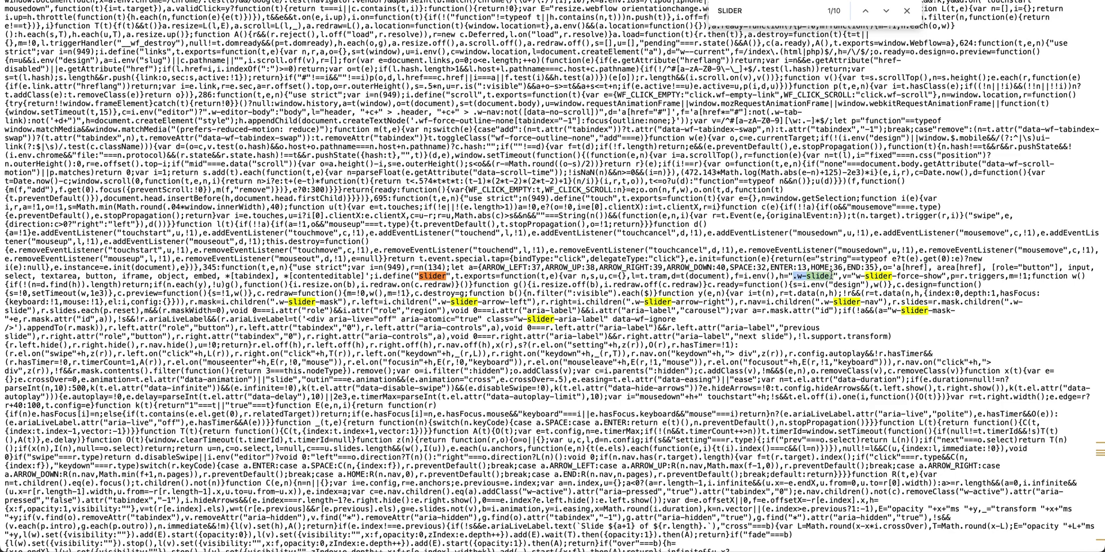
drag(517, 319, 571, 319)
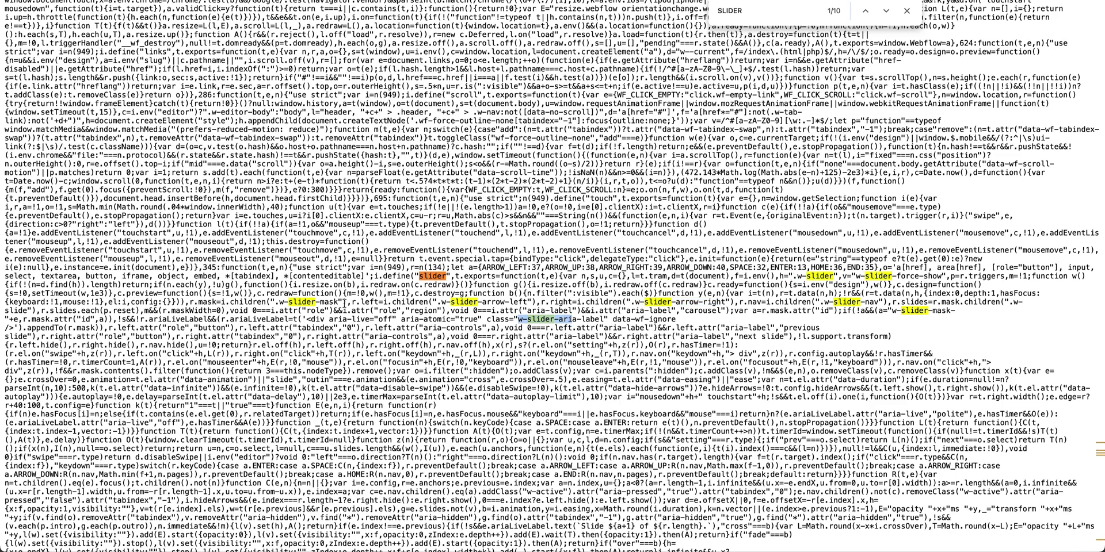
drag(282, 302, 331, 302)
click(341, 307)
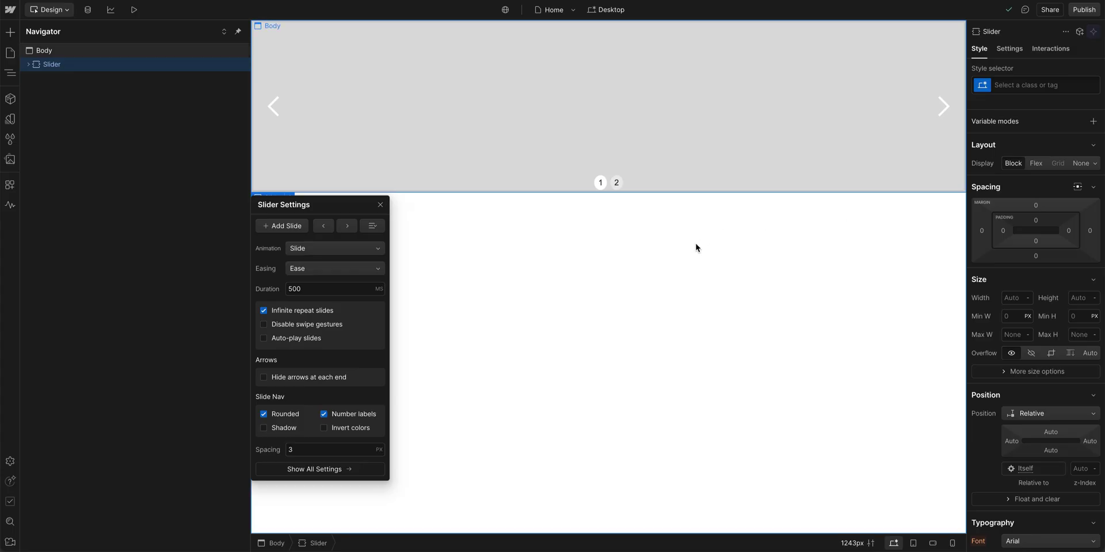
Insert a three-tab Tabs element into the Body below the Slider and publish to staging
click(693, 247)
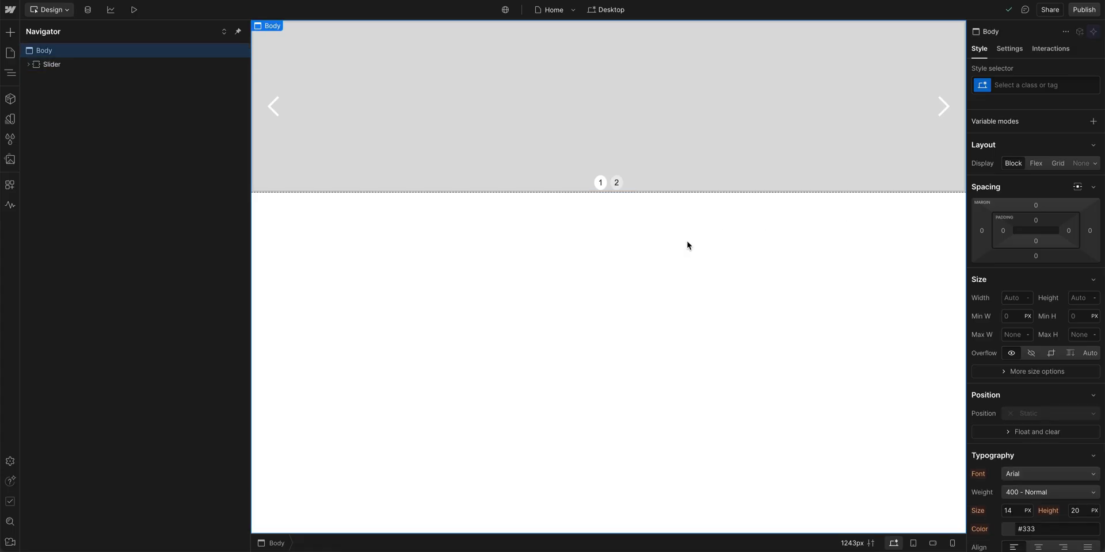
key(ctrl+k)
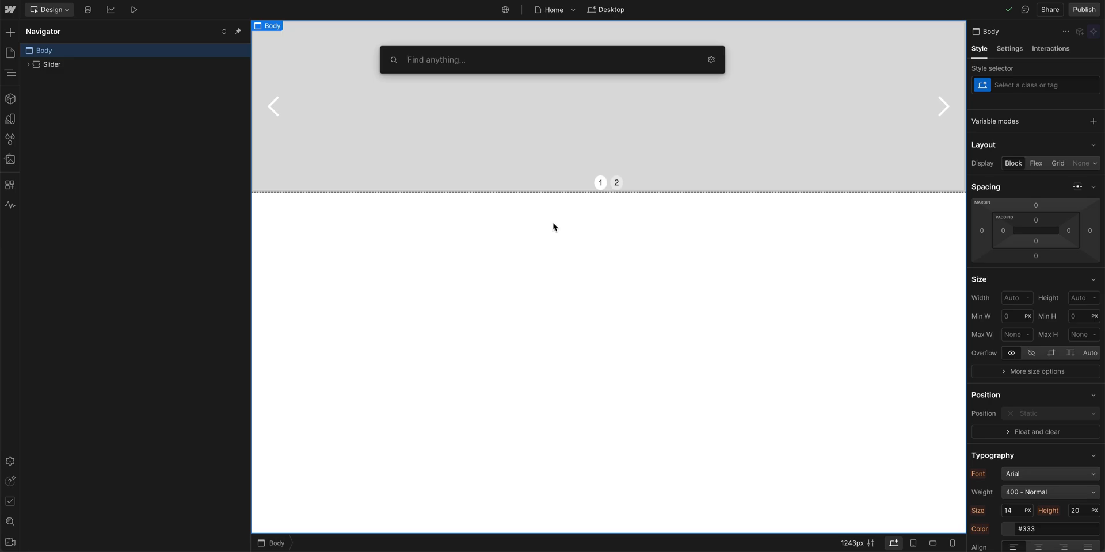
text(tab)
key(Return)
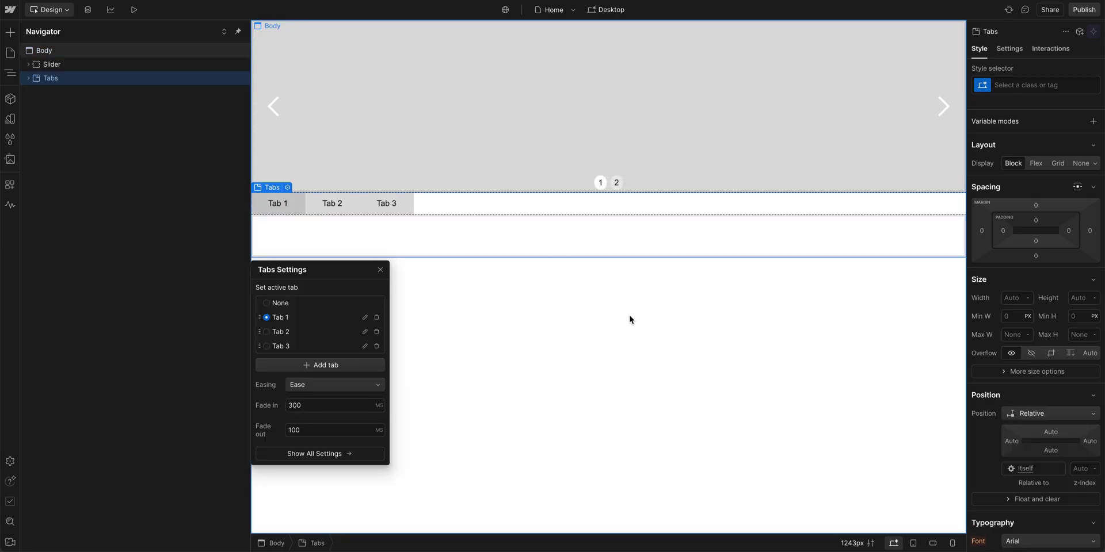
click(1085, 10)
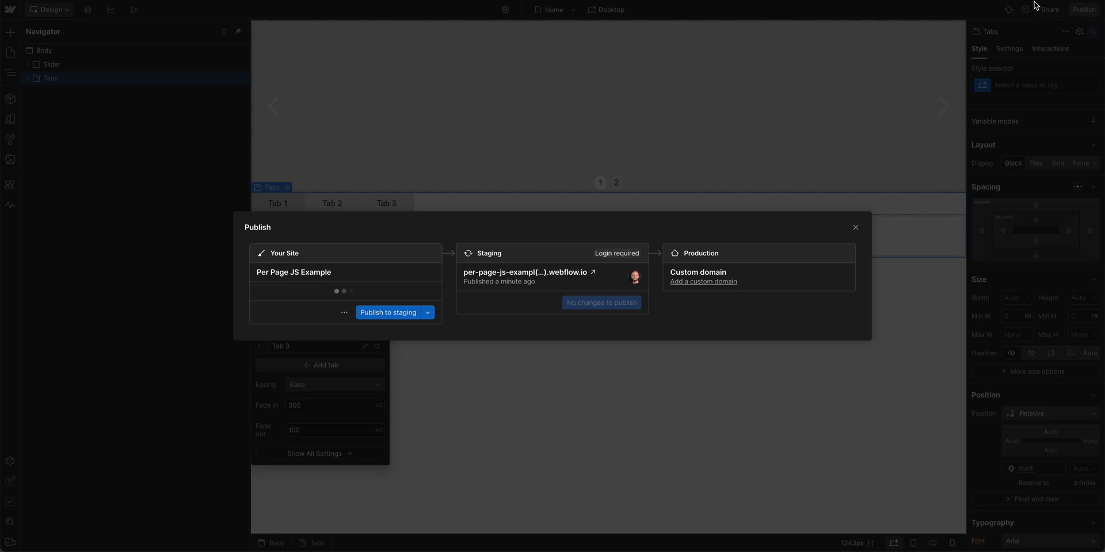
click(403, 313)
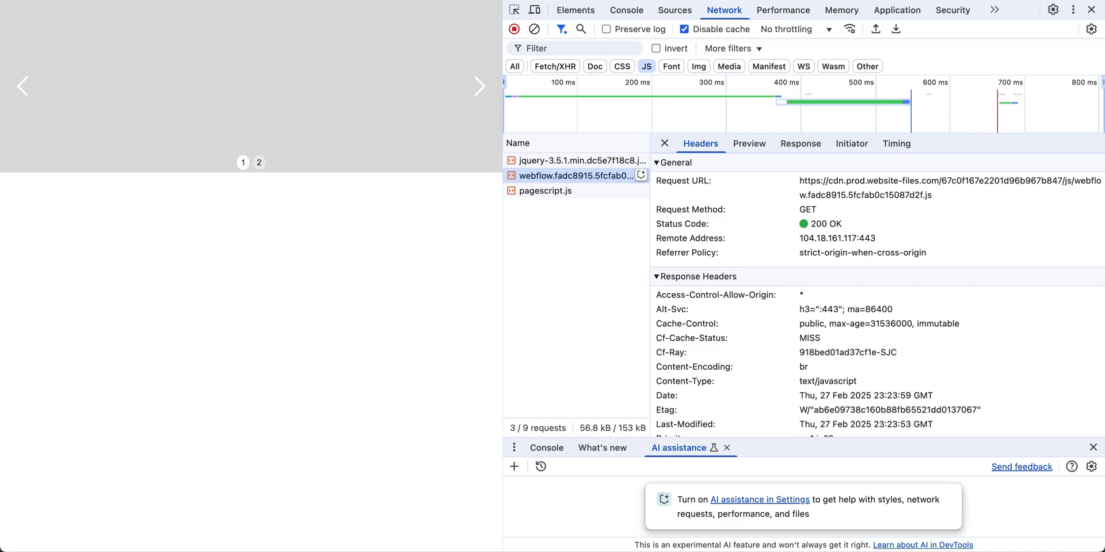
Reload the staging page in DevTools and switch the page's tabs to Tab 2
click(664, 143)
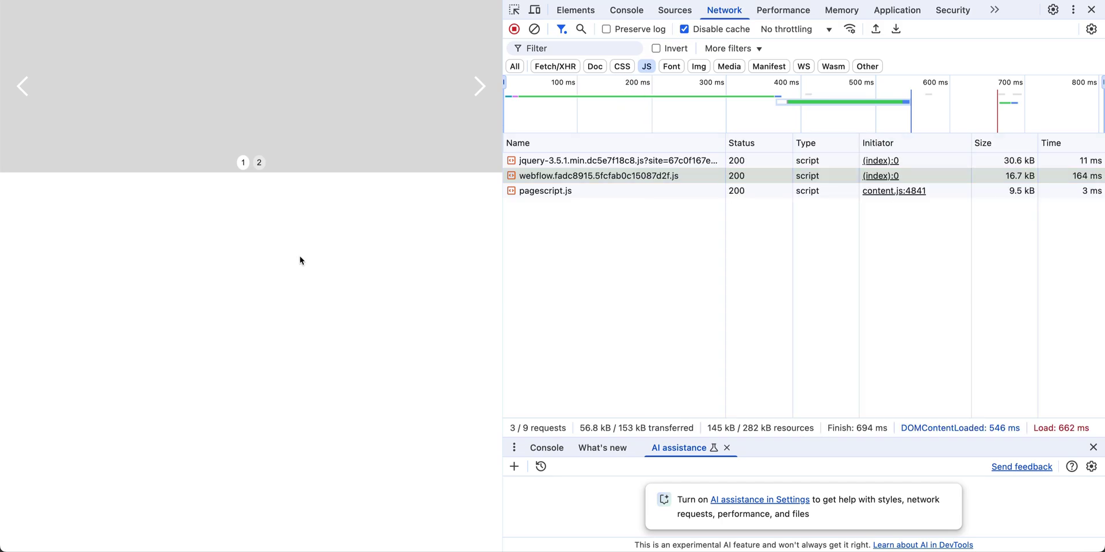
key(super+r)
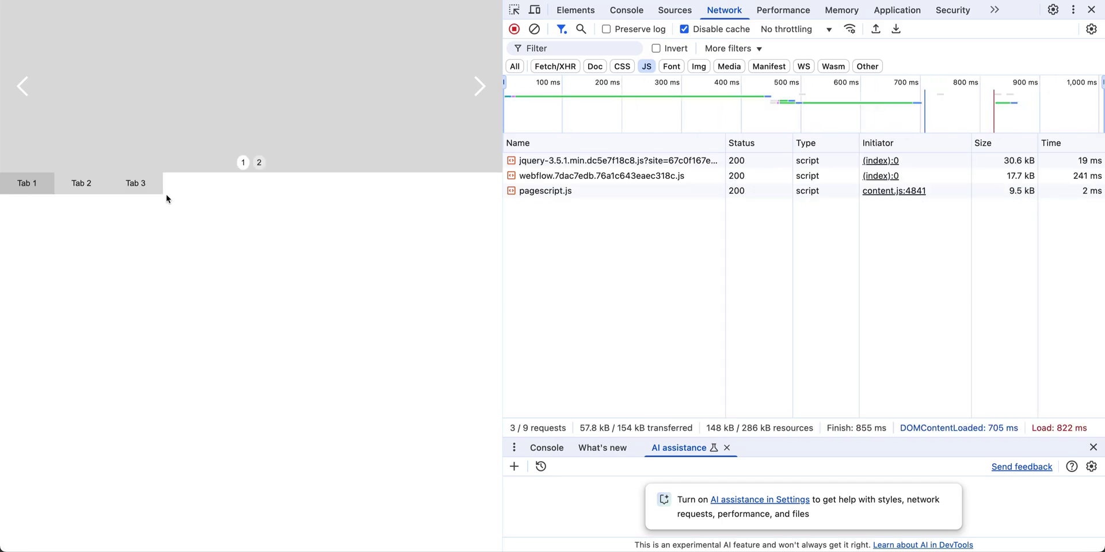
click(83, 184)
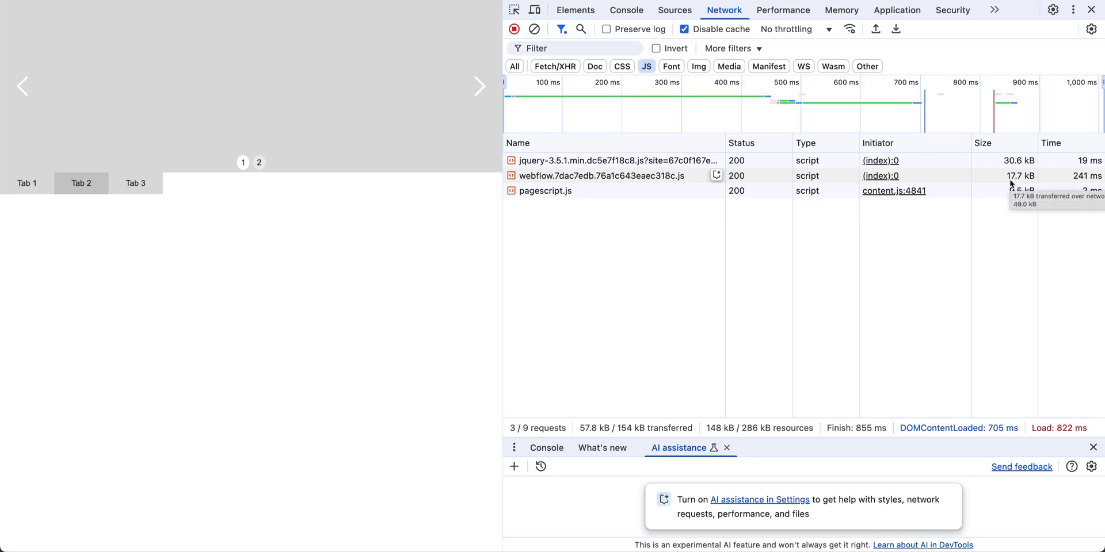
Search the updated 17.7 kB webflow.js source for 'TABS' to find the w-tabs code
double_click(636, 177)
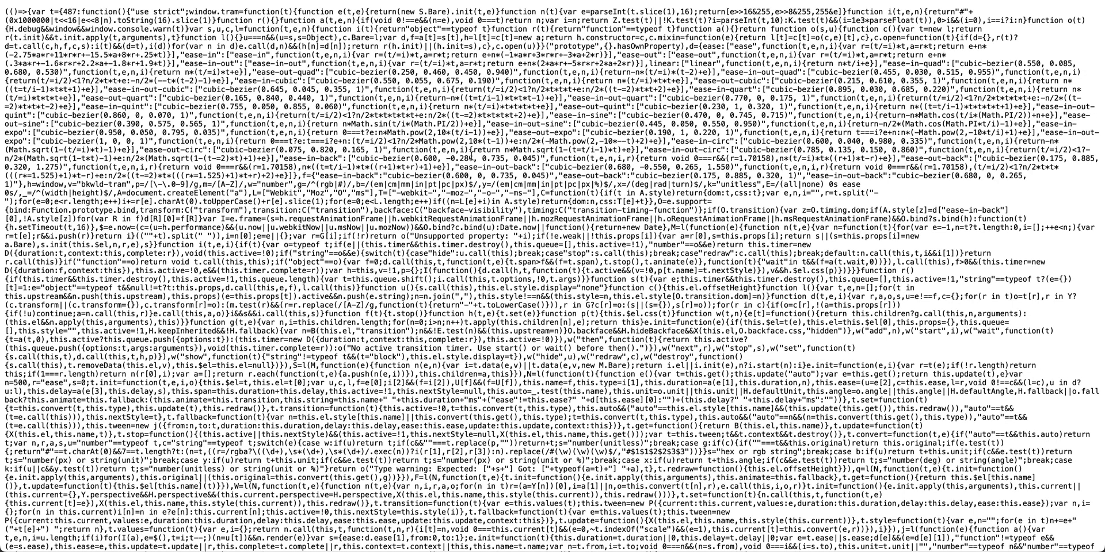
key(super+f)
text(TABS)
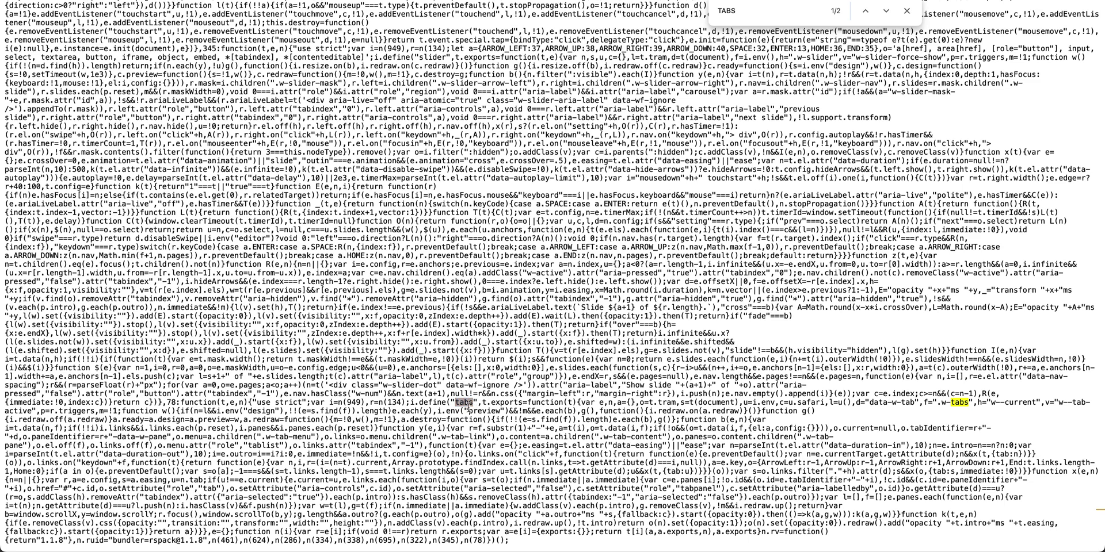
drag(939, 410, 939, 403)
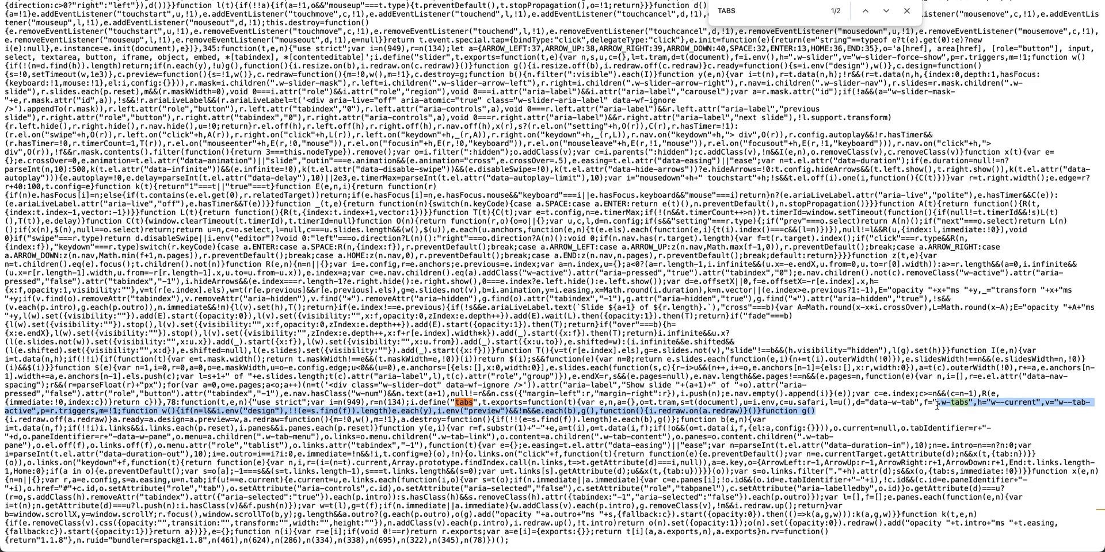
click(936, 406)
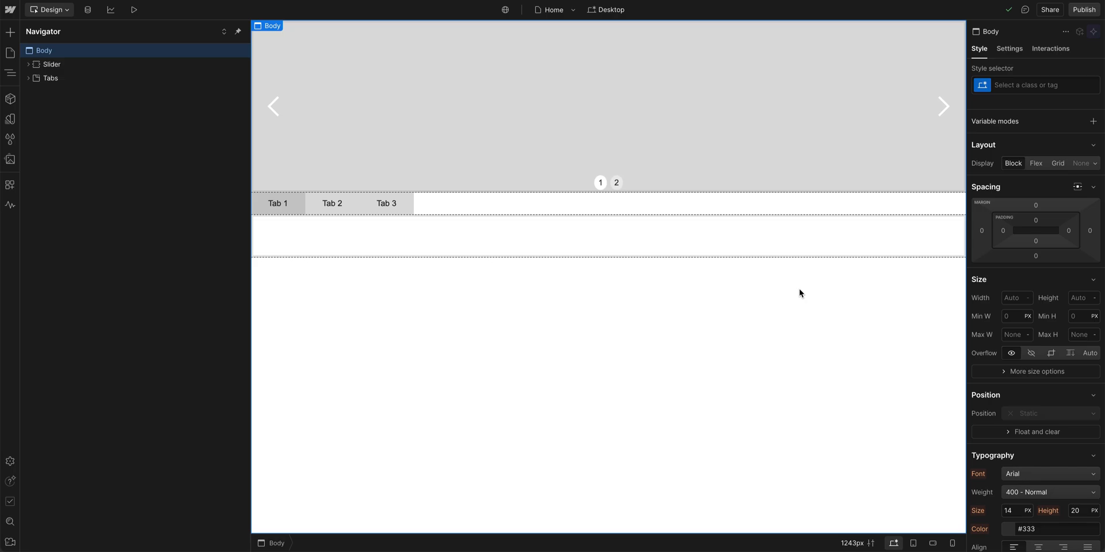
Create a new static page named 'I am a page'
click(12, 56)
click(150, 32)
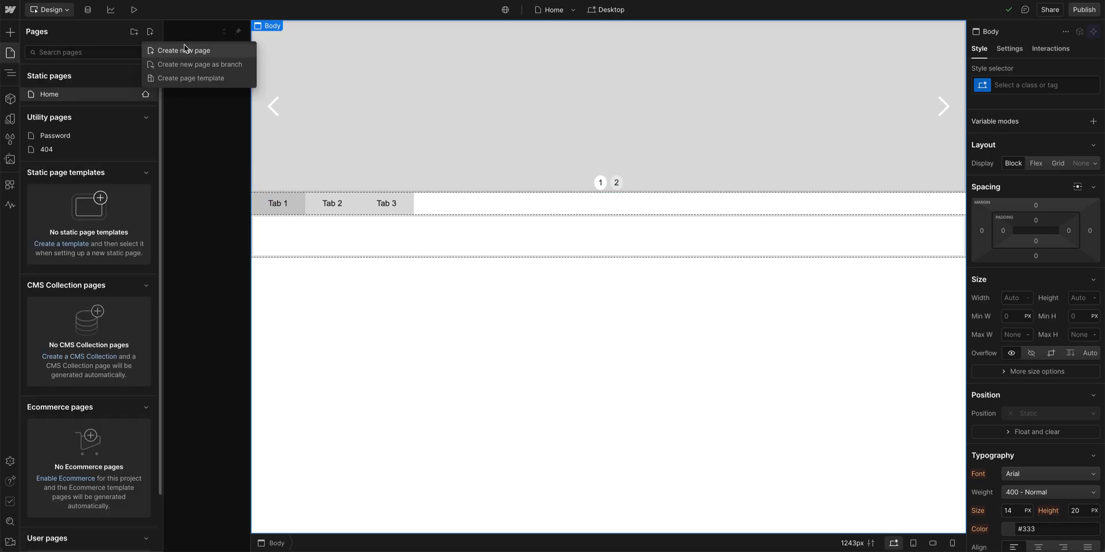
click(185, 50)
click(298, 94)
key(ctrl+a)
text(I am a page)
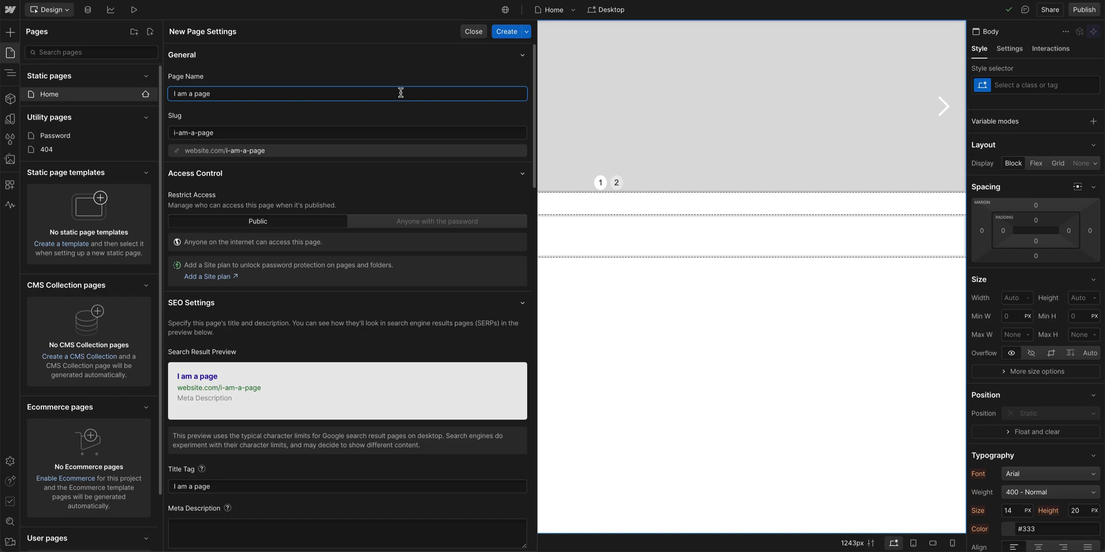
click(501, 32)
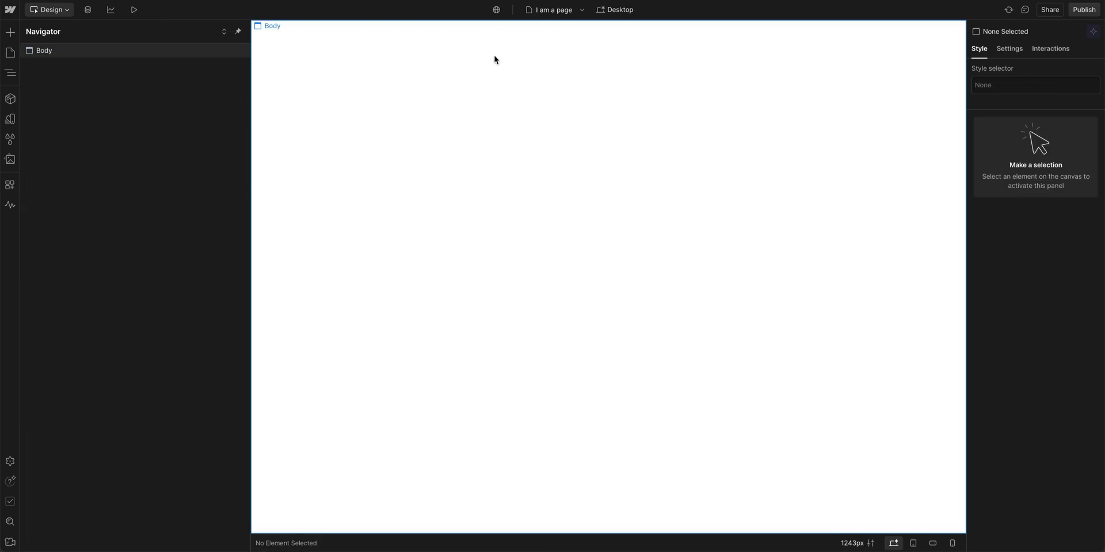
Insert a Lottie Animation element into the new page's body
click(341, 60)
key(ctrl+k)
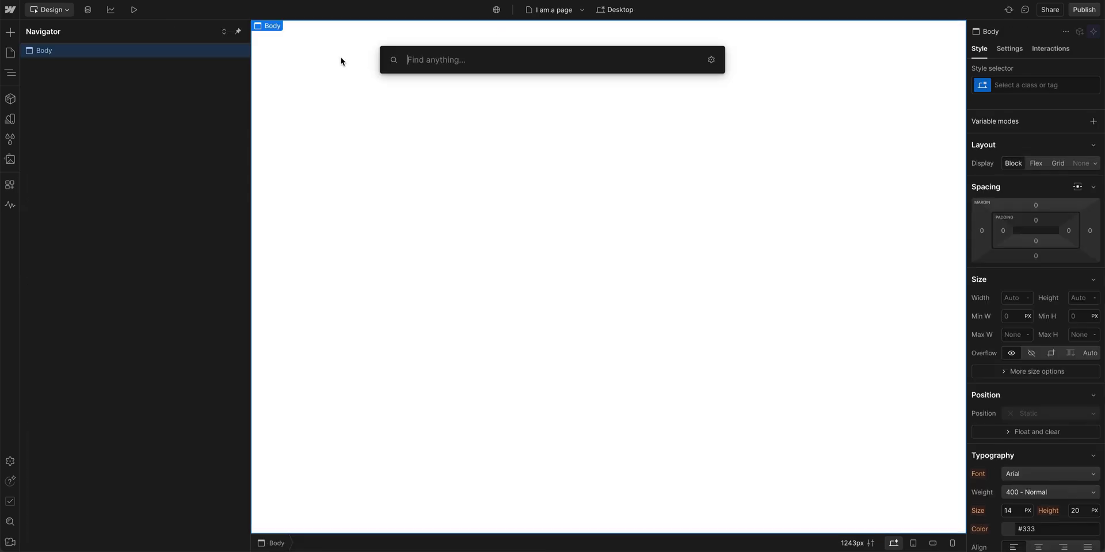
text(lott)
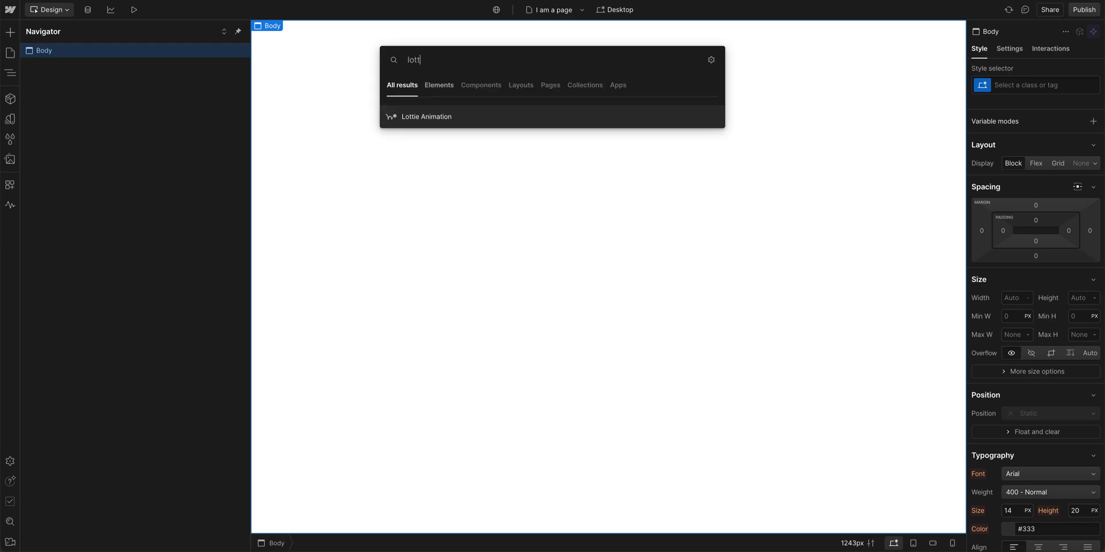
key(Return)
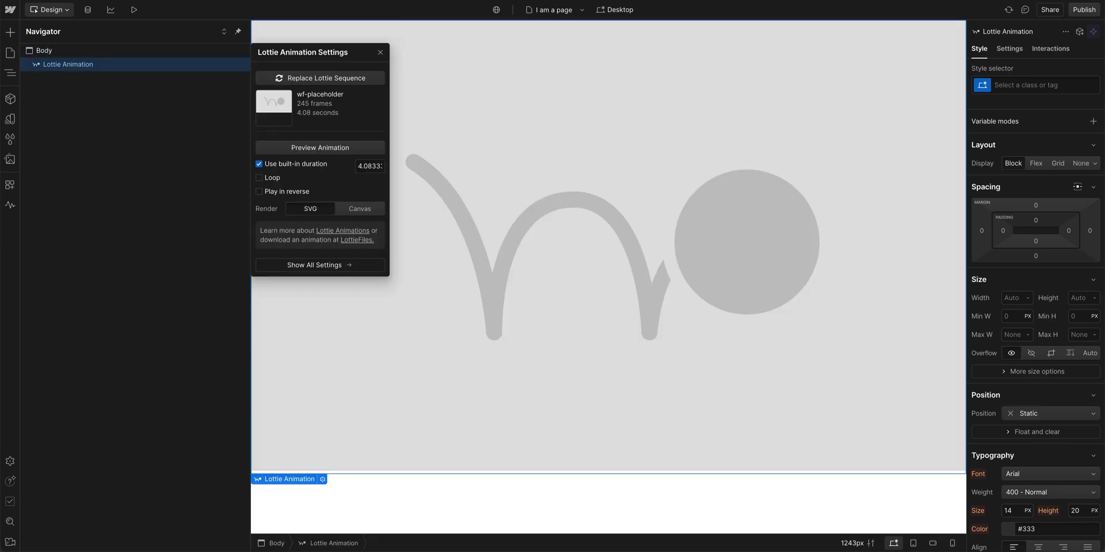
Publish the site to staging and open the published staging site
click(1080, 12)
click(396, 316)
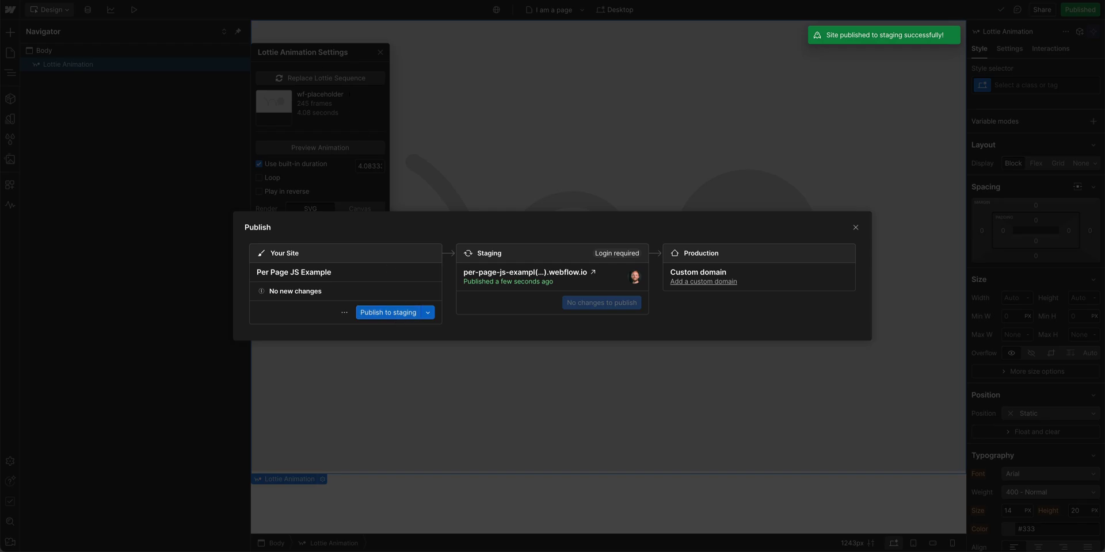
click(590, 273)
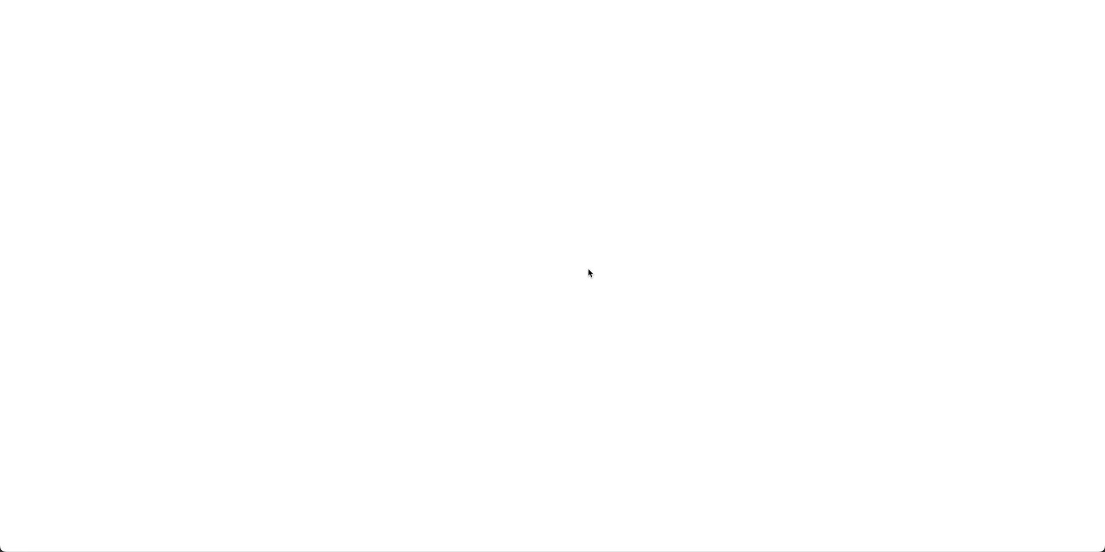
Record the page's script requests and search webflow.schunk.a5cd28efd6b9dcef.js for 'lott'
key(super+alt+i)
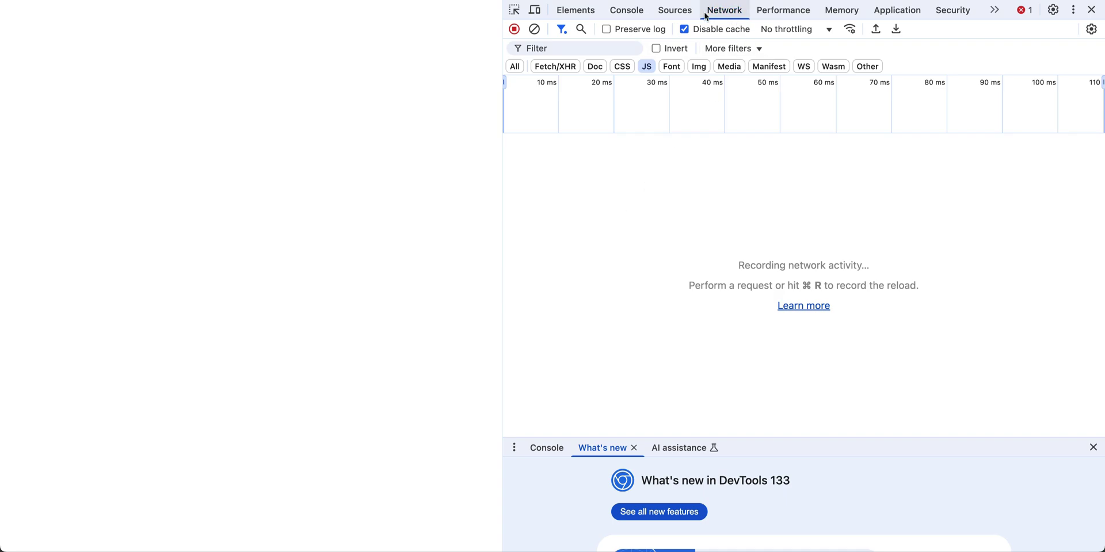
key(super+r)
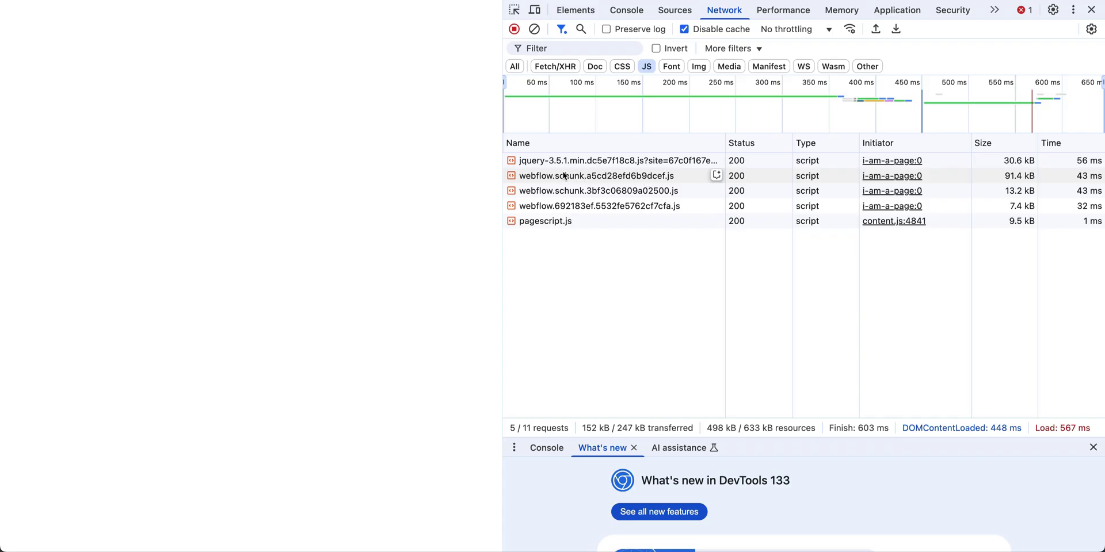
double_click(393, 274)
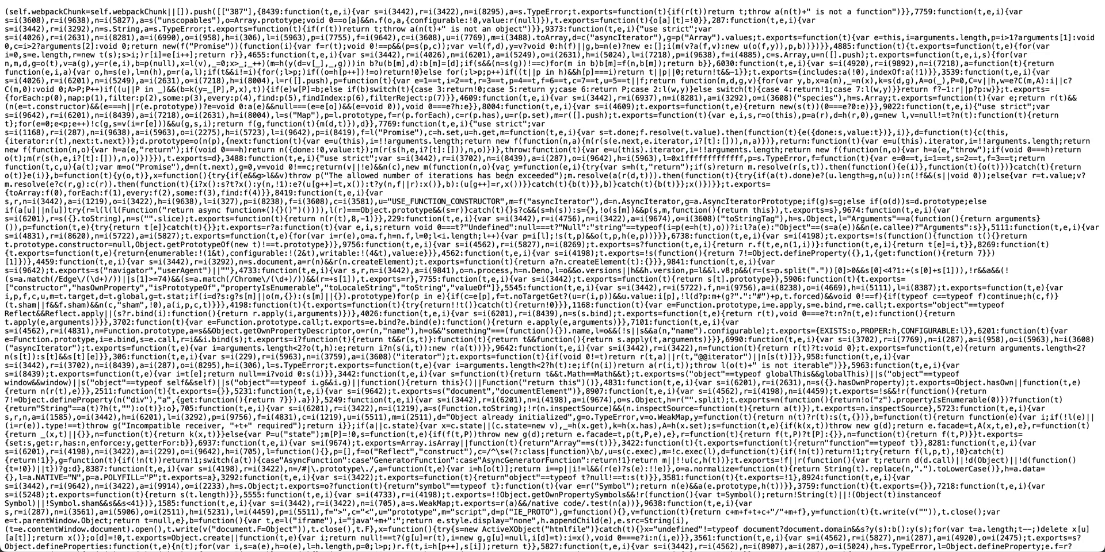
key(ctrl+f)
text(lott)
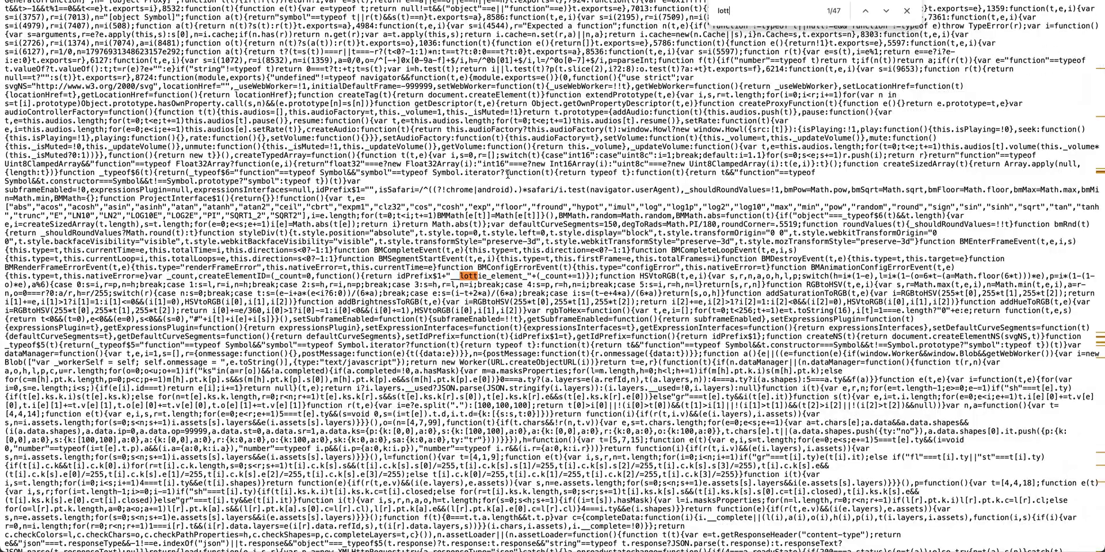
scroll(538, 278, up, 3)
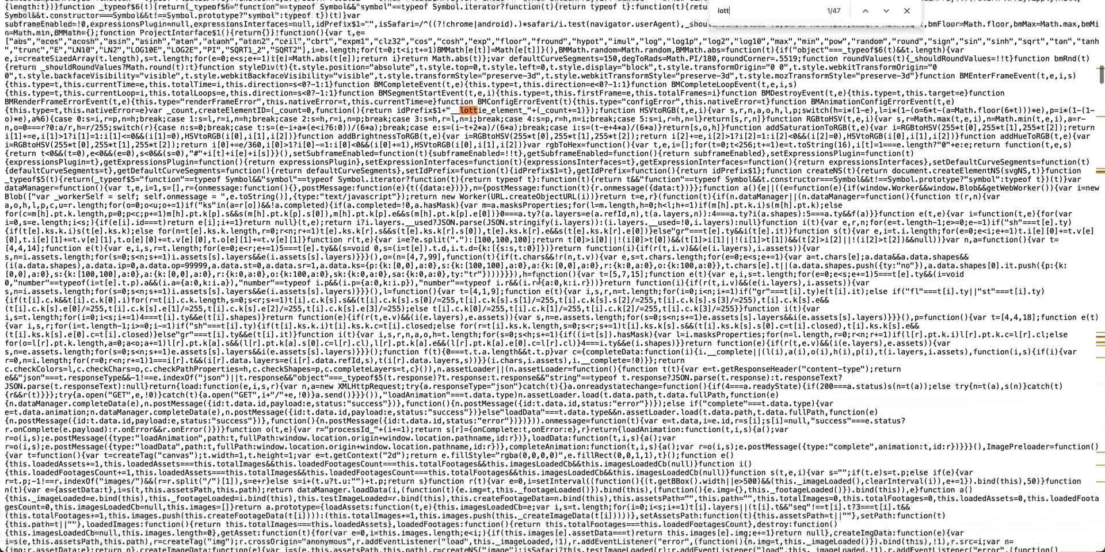
scroll(537, 276, down, 10)
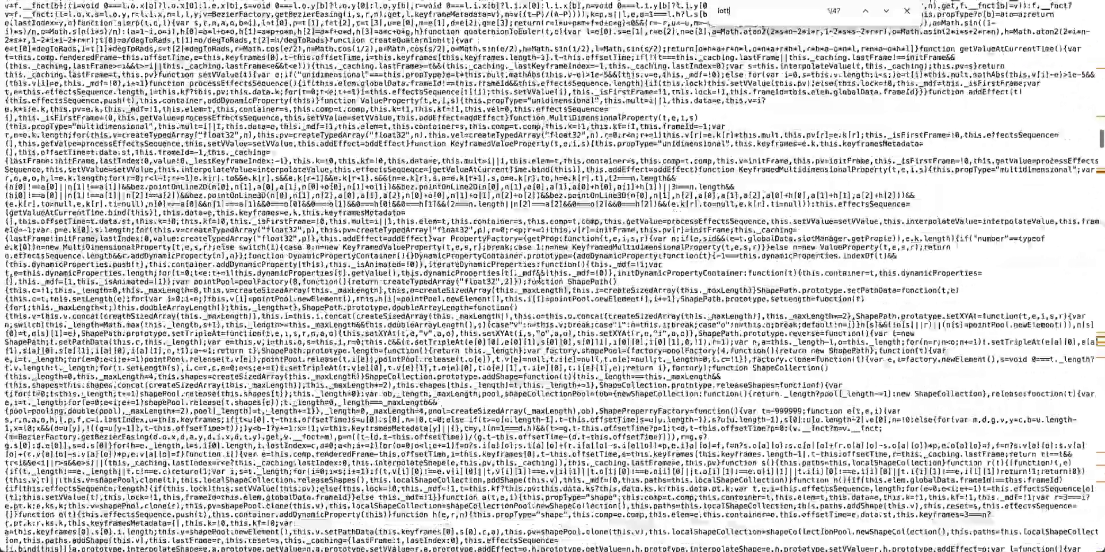
scroll(539, 278, down, 15)
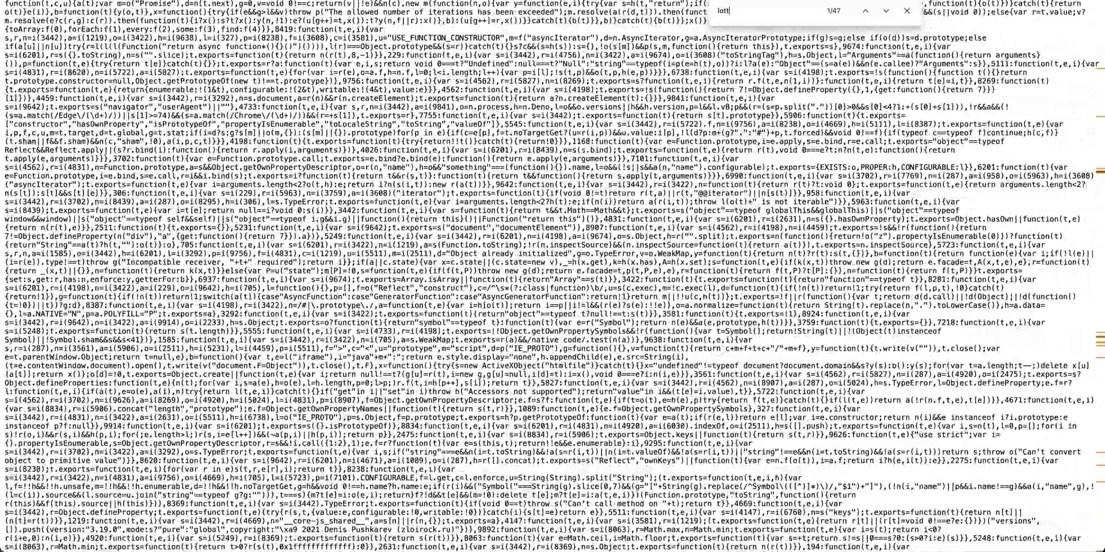
key(super+w)
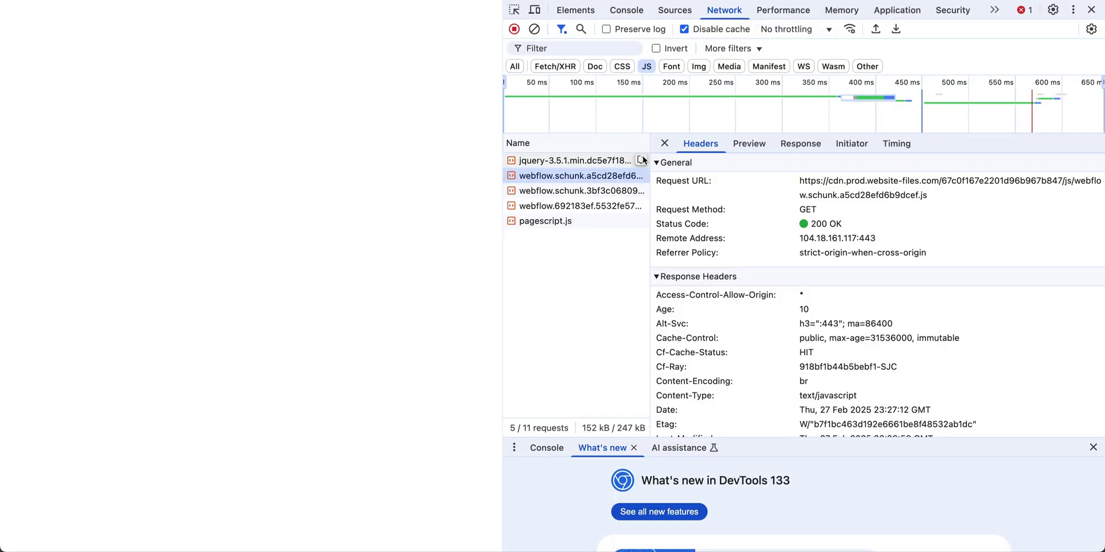
Search webflow.schunk.3bf3c06809a02500.js for Lottie code
double_click(548, 190)
key(ctrl+f)
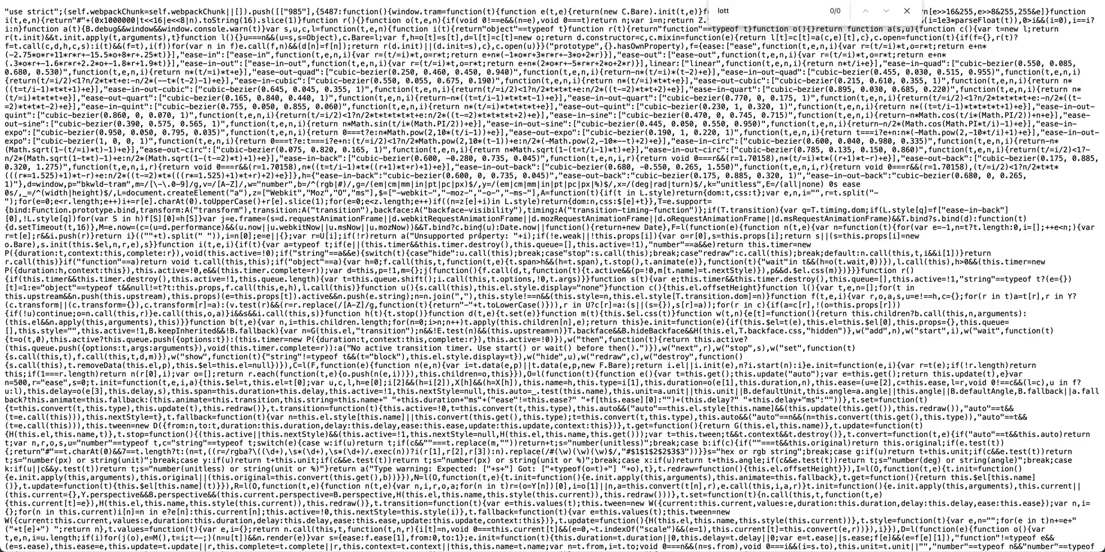
scroll(551, 238, down, 20)
scroll(551, 238, down, 4)
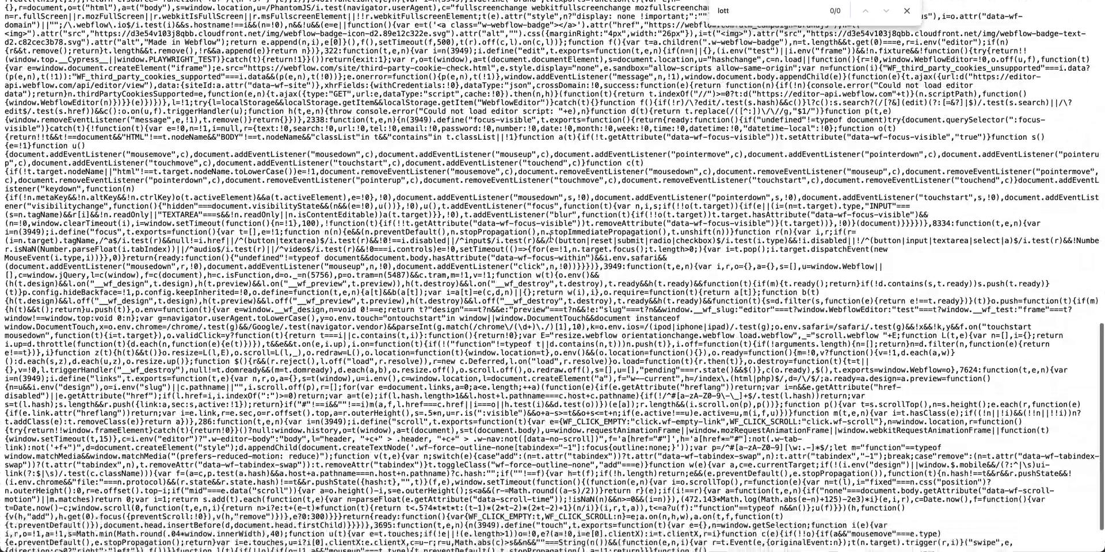
scroll(551, 238, down, 2)
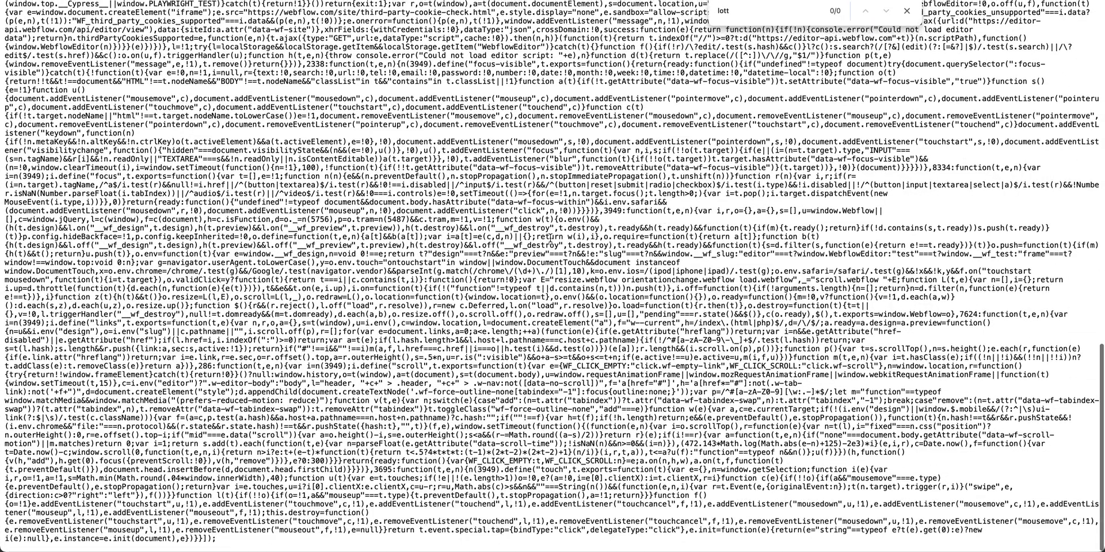
double_click(723, 10)
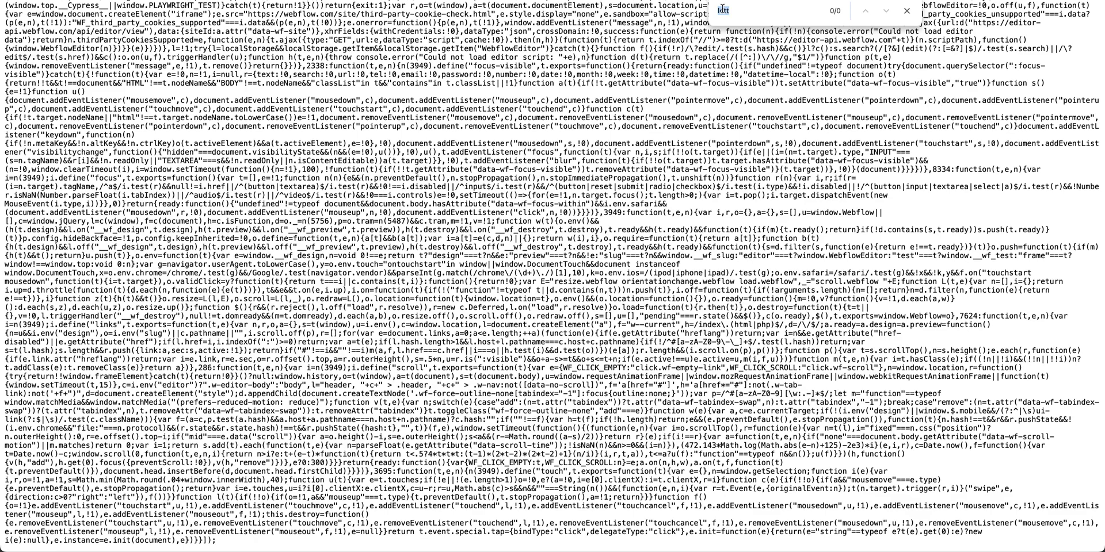
key(BackSpace)
key(BackSpace)
key(BackSpace)
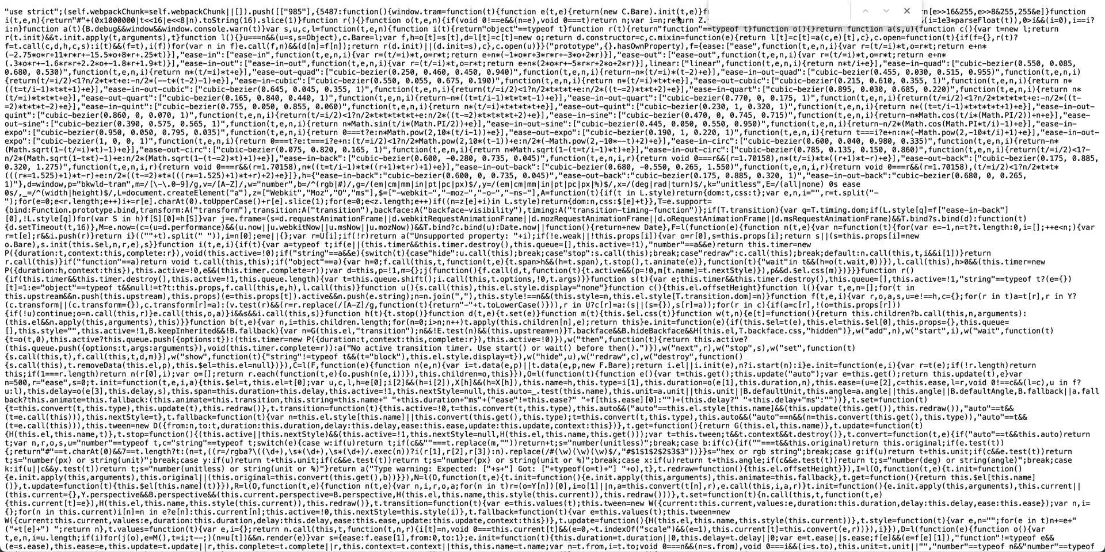
key(super+w)
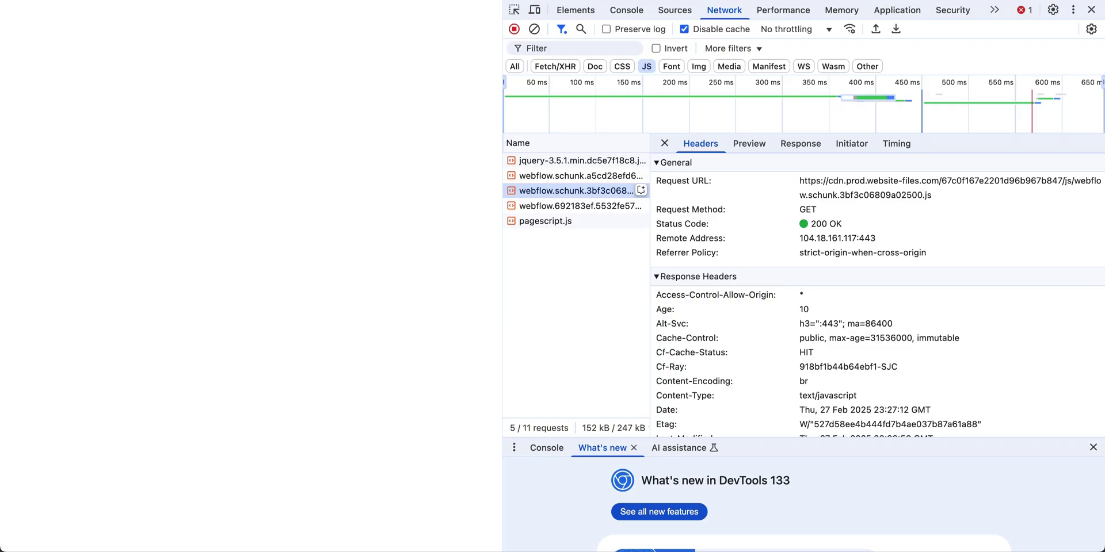
Search webflow.692183ef.5532fe5762cf7cfa.js for 'lott'
double_click(565, 211)
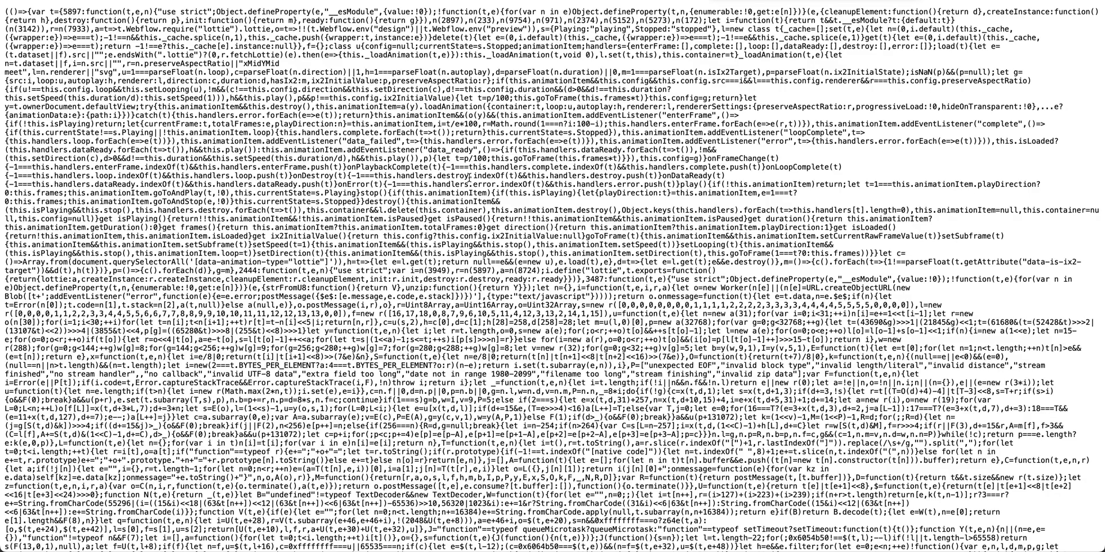
key(super+f)
text(lott)
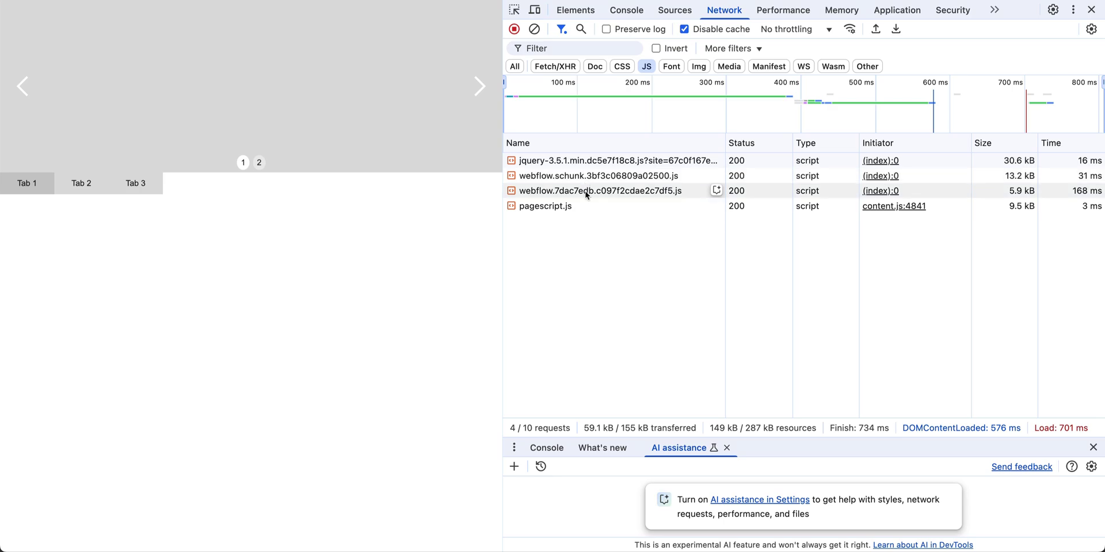
Search the home page's webflow.schunk.3bf3c06809a02500.js for 'lotti'
double_click(598, 181)
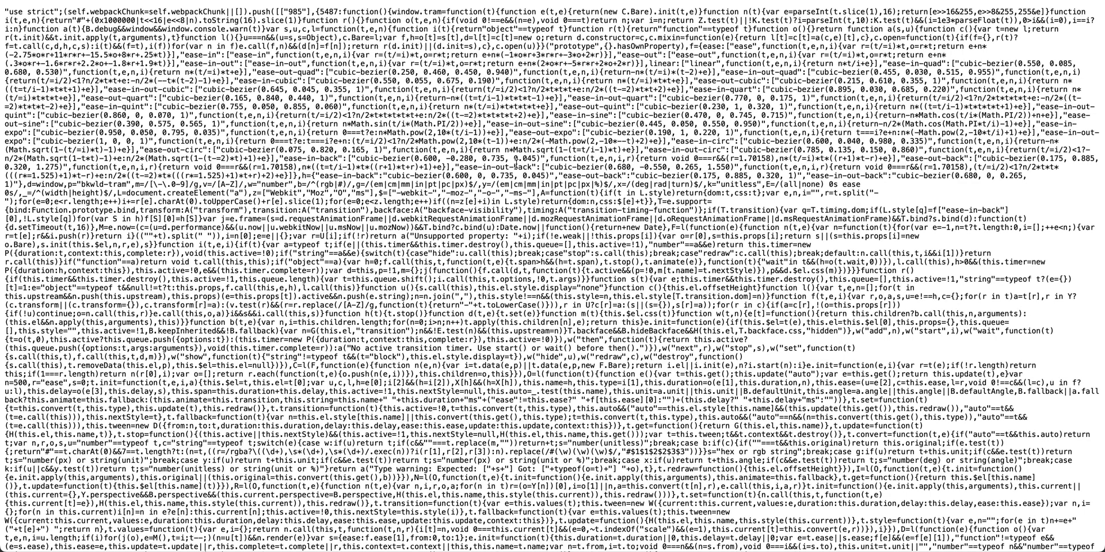
key(ctrl+f)
text(lotti)
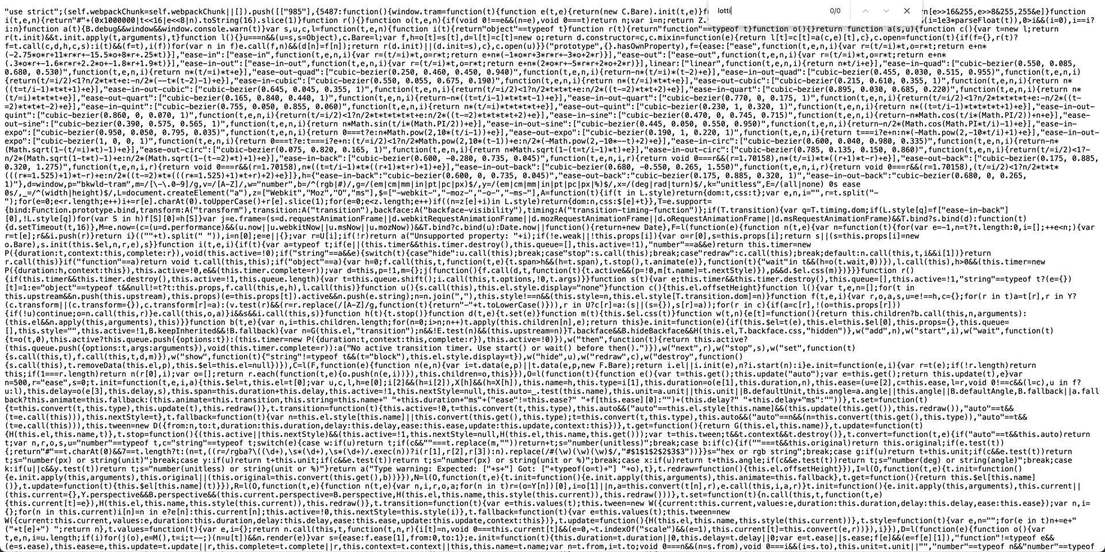
key(ctrl+w)
Search webflow.7dac7edb.c097f2cdae2c7df5.js for 'lott', finding no matches
double_click(581, 187)
key(ctrl+f)
text(lott)
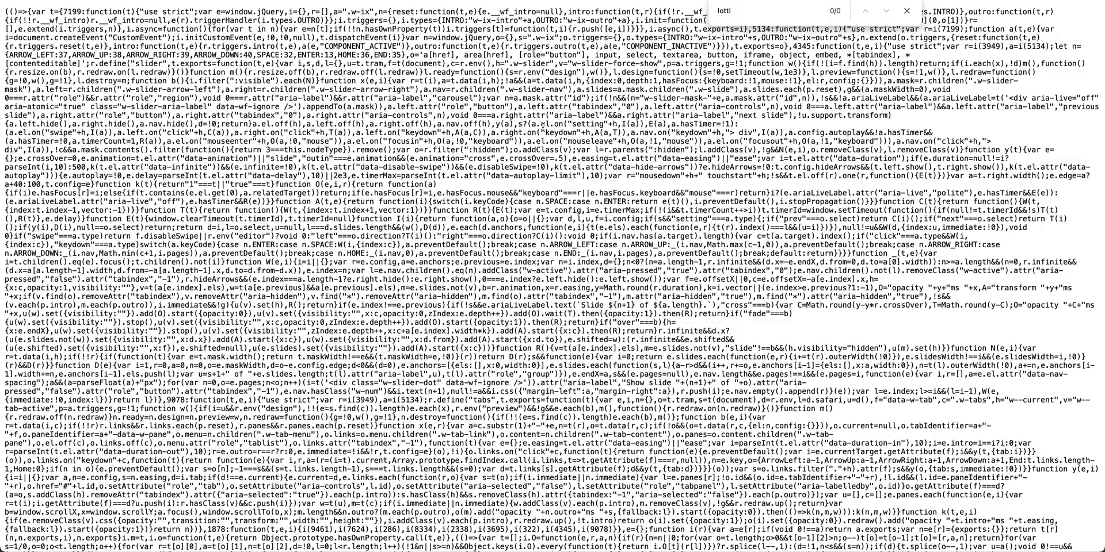